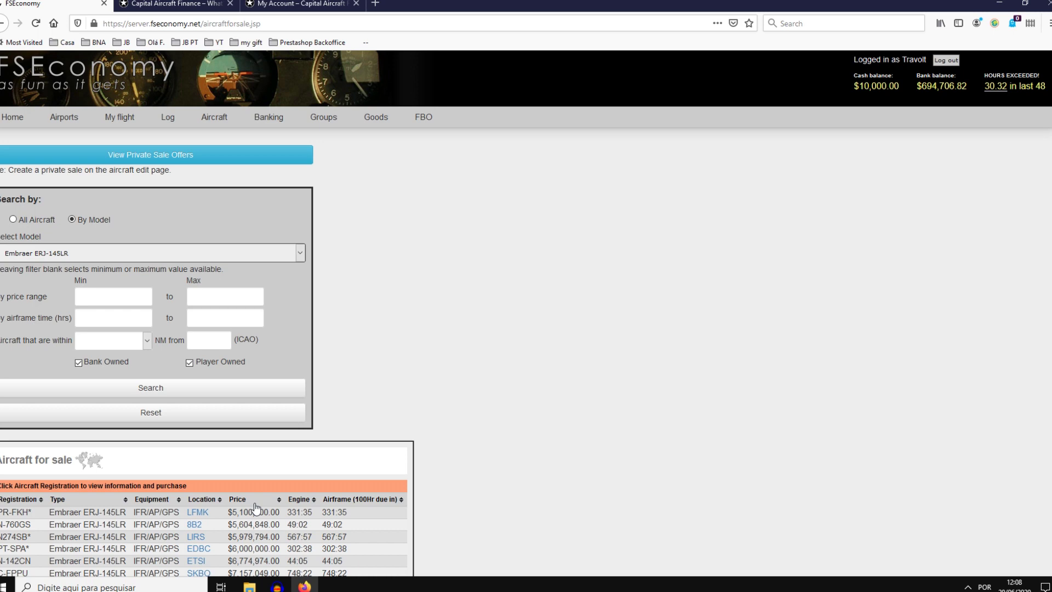
Step: Leave the FSEconomy Embraer ERJ-145LR listings for the Capital Aircraft Finance site
{"action": "left_click", "coordinate": [204, 3]}
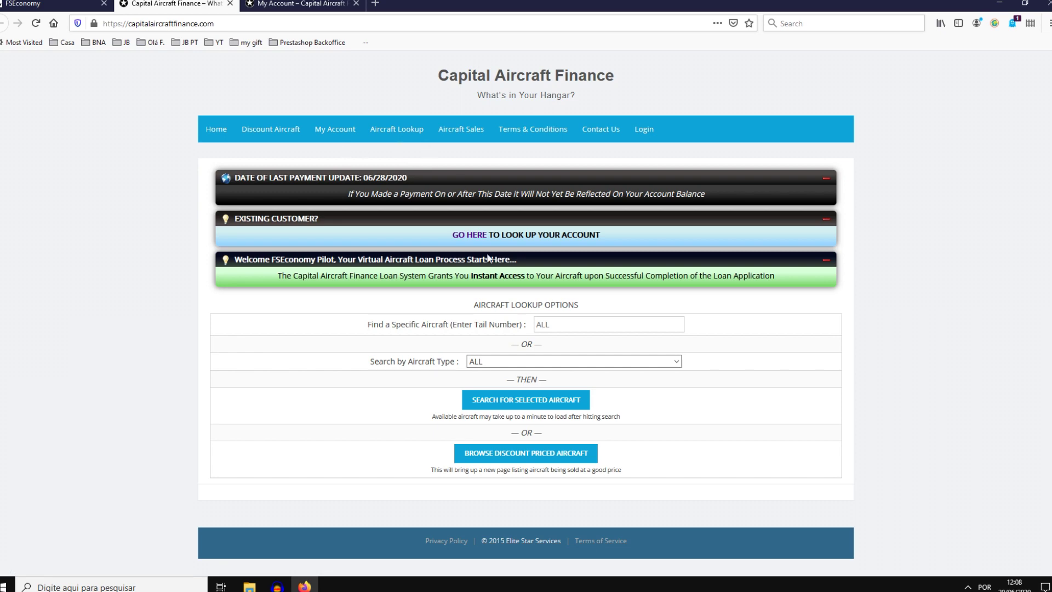
Step: Search Capital Aircraft Finance by aircraft type Embraer ERJ-145LR to list its six financeable aircraft
{"action": "left_click", "coordinate": [478, 364]}
{"action": "scroll", "coordinate": [579, 146], "scroll_direction": "down", "scroll_amount": 15}
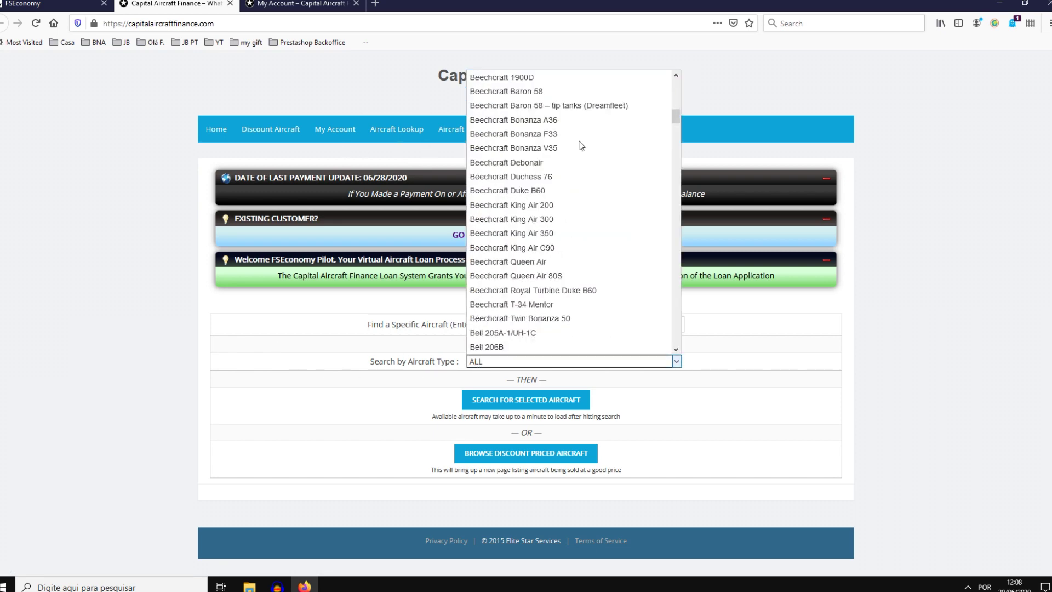
{"action": "scroll", "coordinate": [585, 153], "scroll_direction": "down", "scroll_amount": 20}
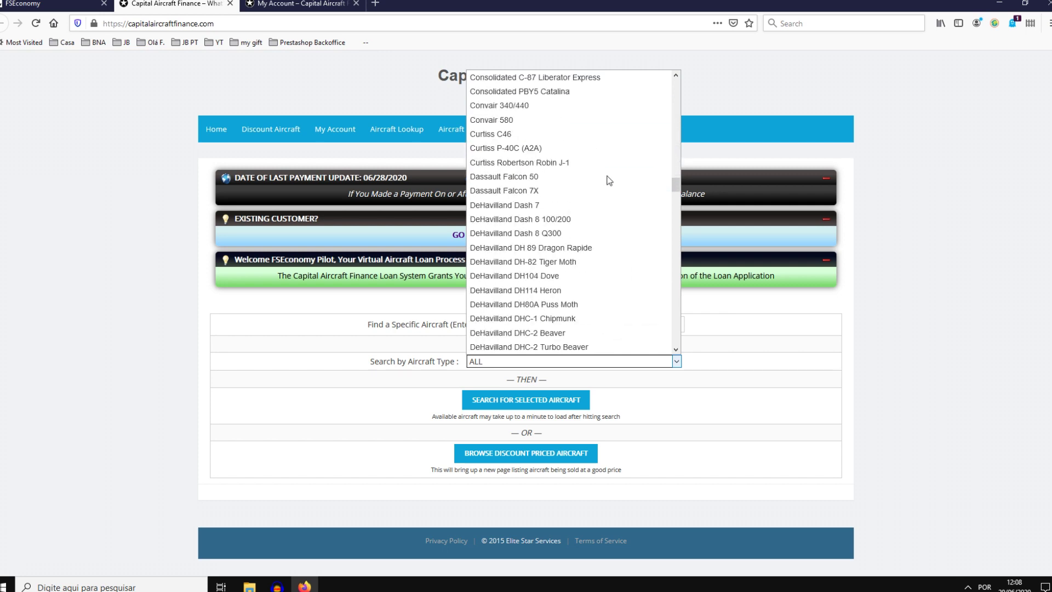
{"action": "scroll", "coordinate": [611, 181], "scroll_direction": "down", "scroll_amount": 7}
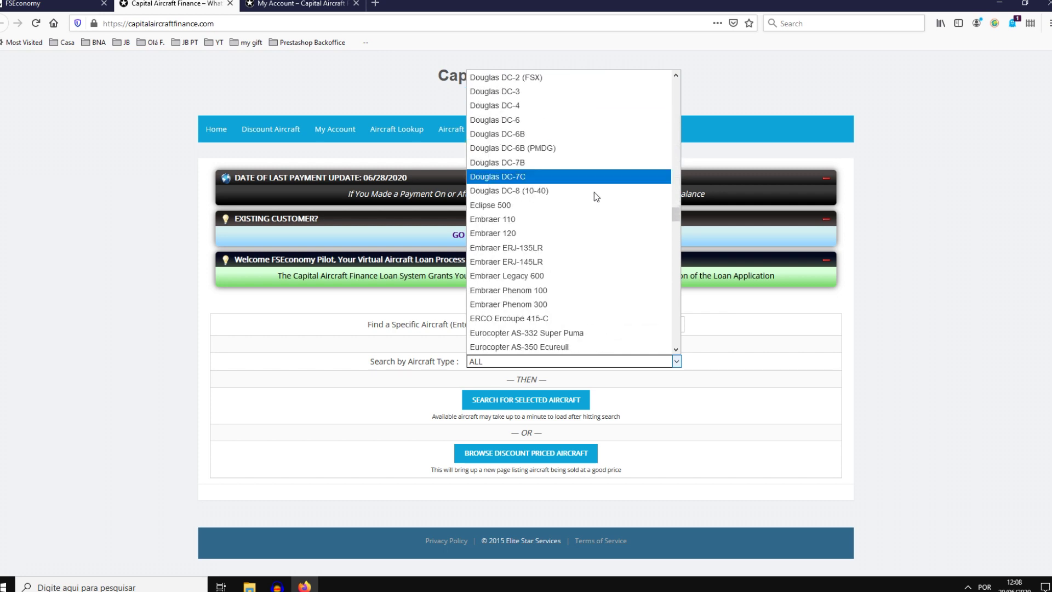
{"action": "left_click", "coordinate": [537, 262]}
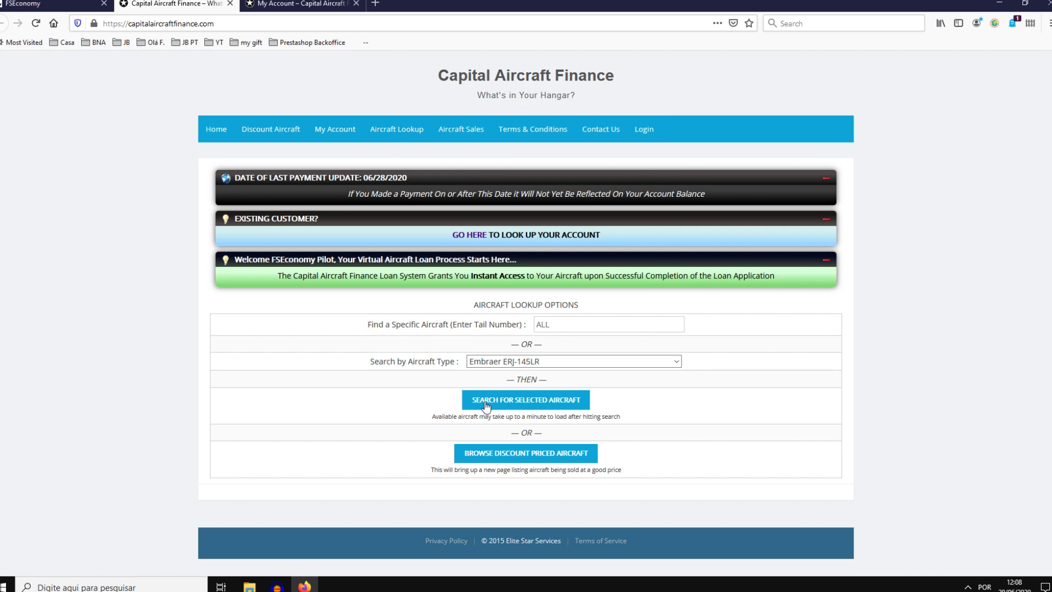
{"action": "left_click", "coordinate": [524, 405]}
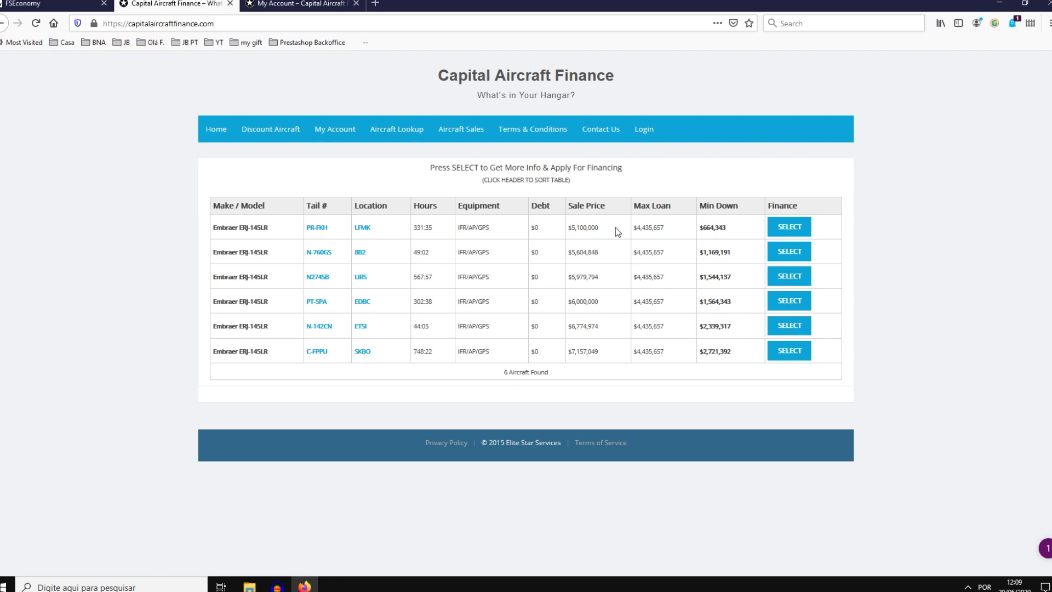
{"action": "left_click_drag", "start_coordinate": [600, 228], "coordinate": [564, 233]}
{"action": "left_click", "coordinate": [570, 236]}
{"action": "left_click", "coordinate": [52, 4]}
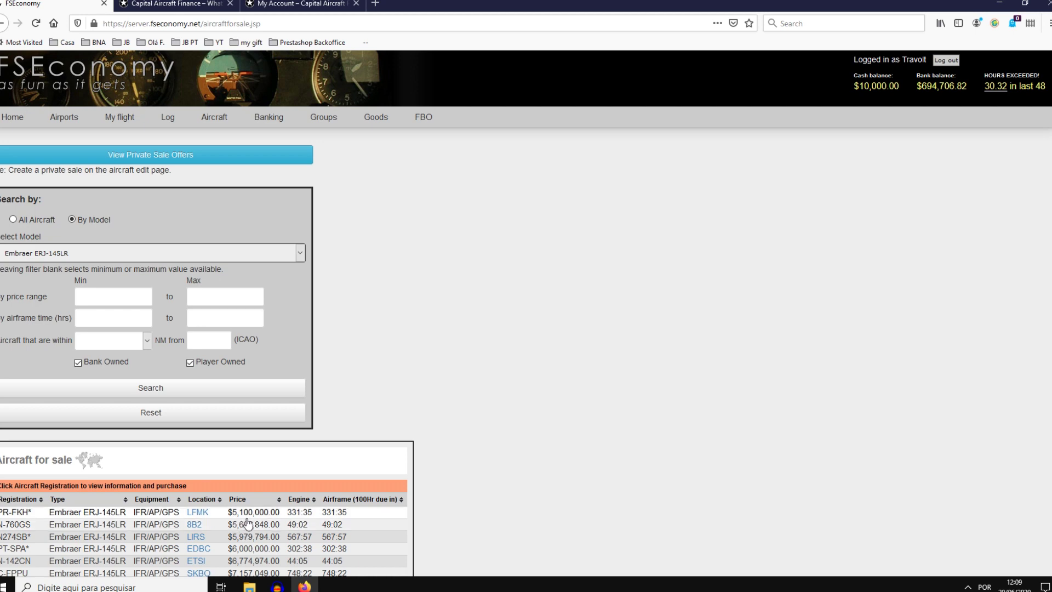
{"action": "left_click", "coordinate": [169, 4]}
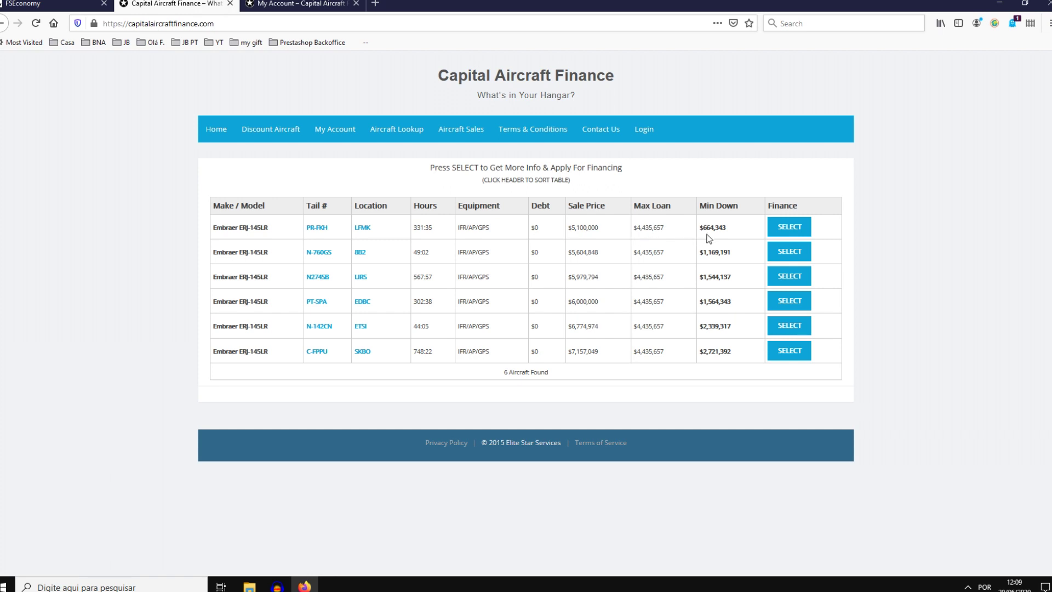
{"action": "left_click_drag", "start_coordinate": [727, 232], "coordinate": [703, 232]}
{"action": "left_click", "coordinate": [713, 234]}
Step: Open the PR-FKH loan page and highlight the $1,309,986 below-list amount and 20.4% discount
{"action": "left_click", "coordinate": [790, 230]}
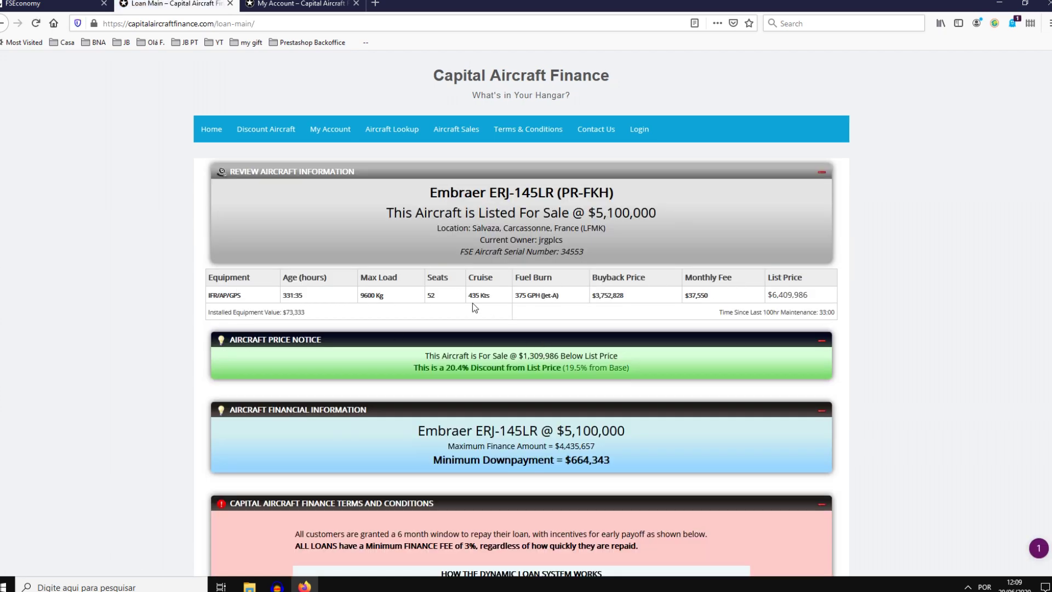
{"action": "scroll", "coordinate": [462, 304], "scroll_direction": "down", "scroll_amount": 3}
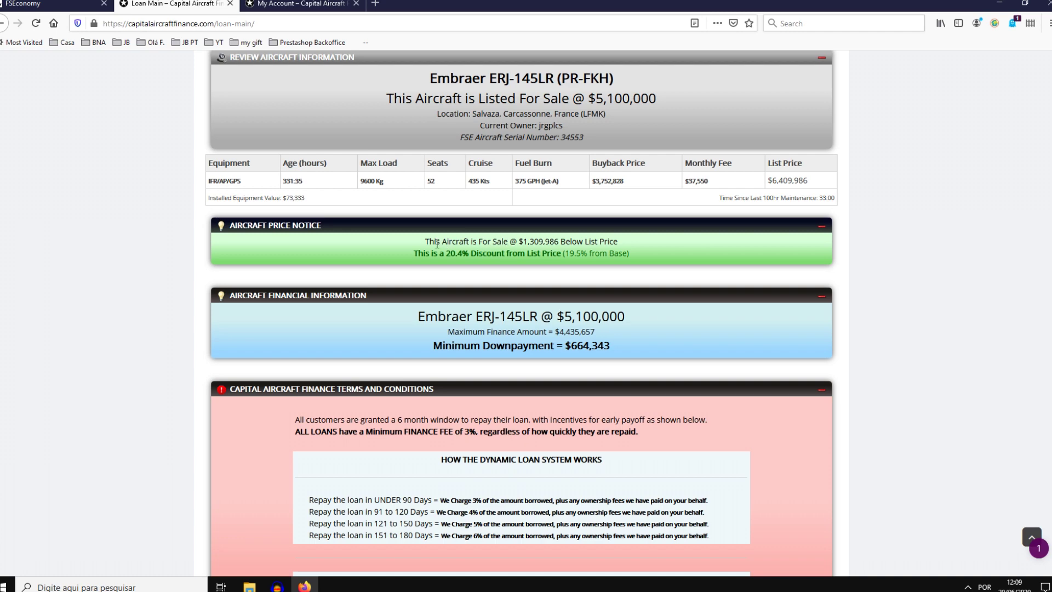
{"action": "left_click_drag", "start_coordinate": [453, 241], "coordinate": [623, 243]}
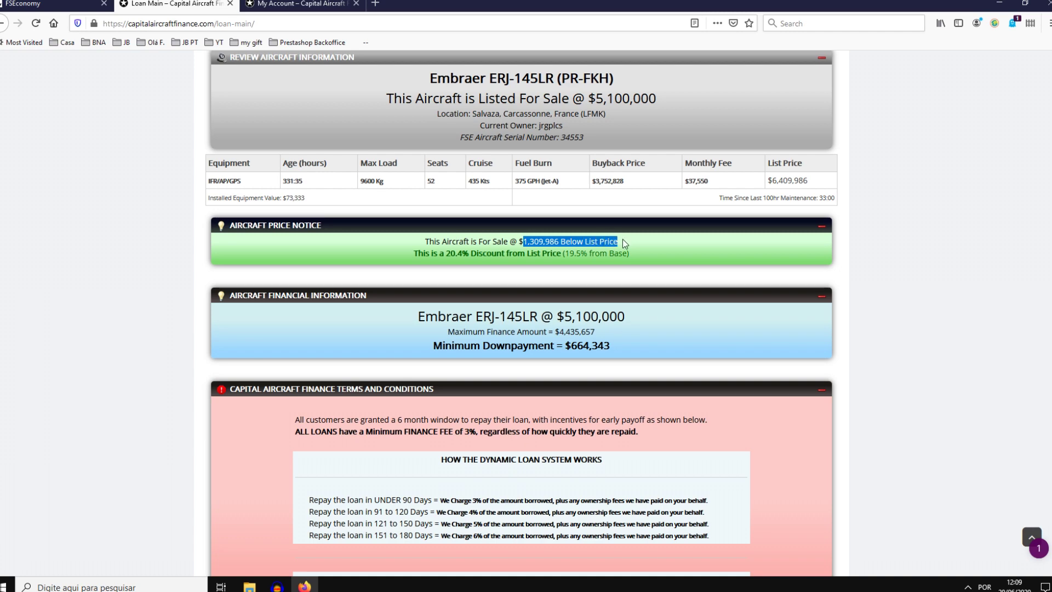
{"action": "left_click_drag", "start_coordinate": [444, 254], "coordinate": [551, 256]}
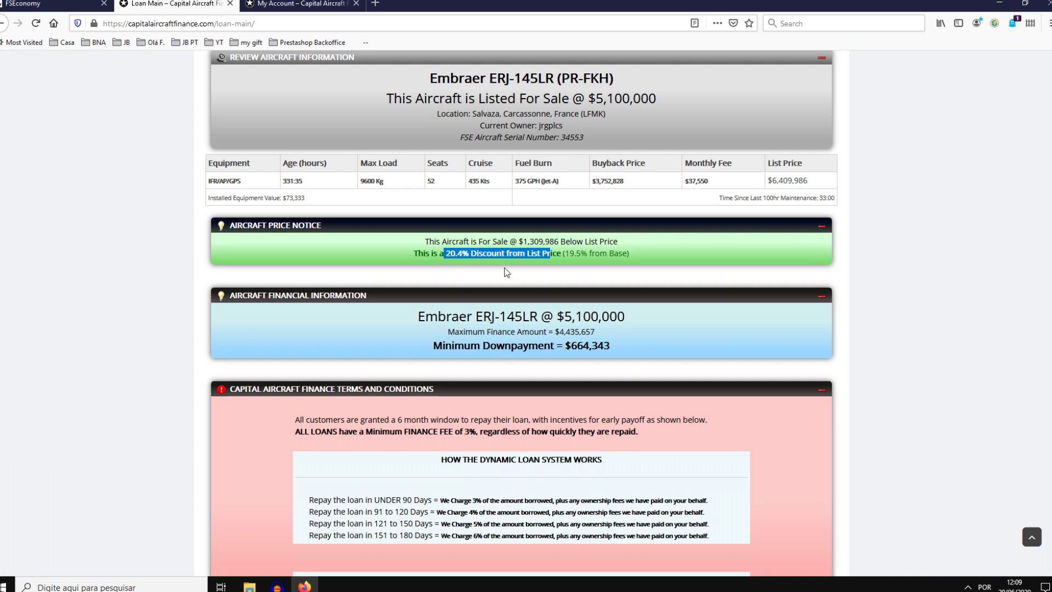
Step: Highlight the $4,435,657 maximum finance amount and $664,343 minimum downpayment
{"action": "scroll", "coordinate": [503, 257], "scroll_direction": "down", "scroll_amount": 2}
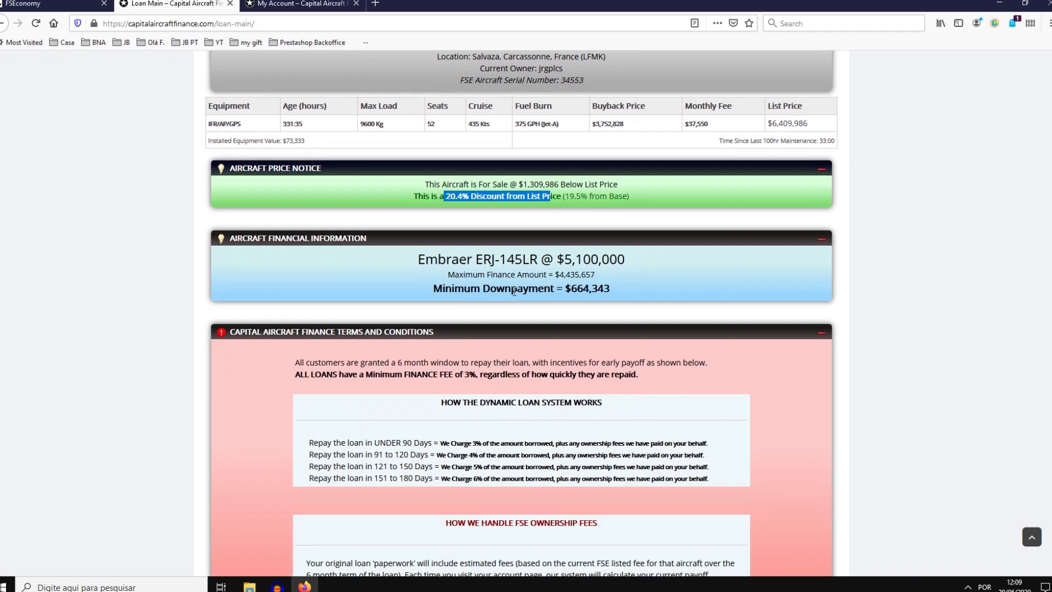
{"action": "left_click_drag", "start_coordinate": [556, 275], "coordinate": [609, 277]}
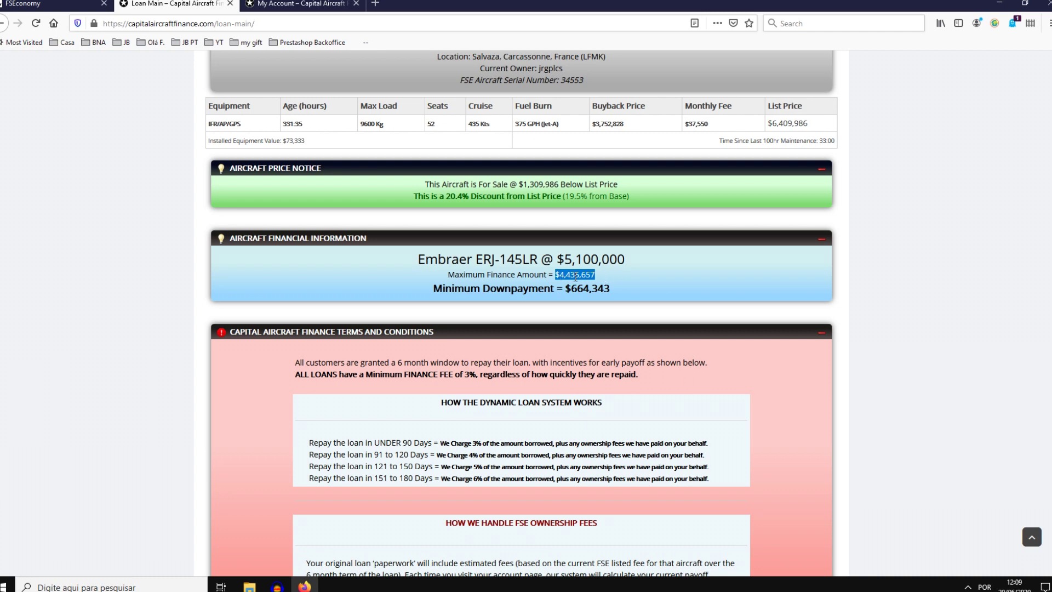
{"action": "left_click_drag", "start_coordinate": [566, 291], "coordinate": [610, 290]}
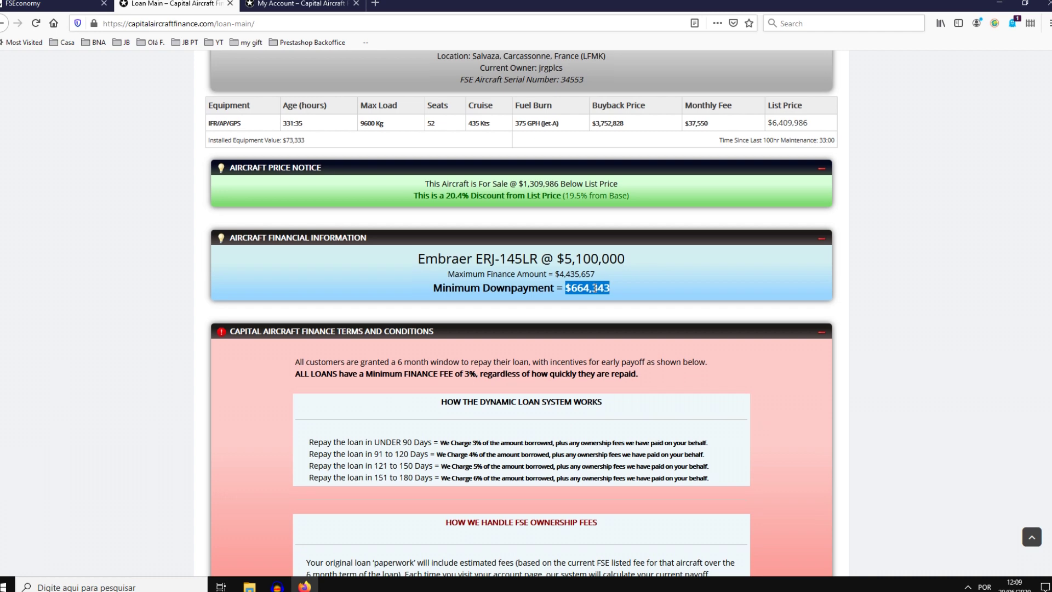
{"action": "scroll", "coordinate": [592, 288], "scroll_direction": "down", "scroll_amount": 3}
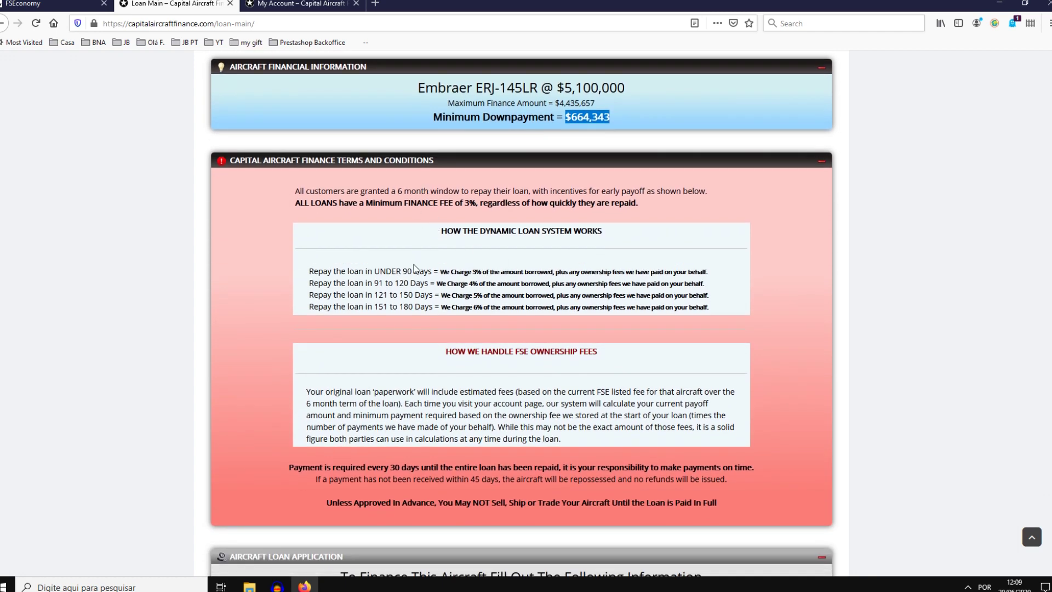
{"action": "left_click_drag", "start_coordinate": [494, 308], "coordinate": [437, 307]}
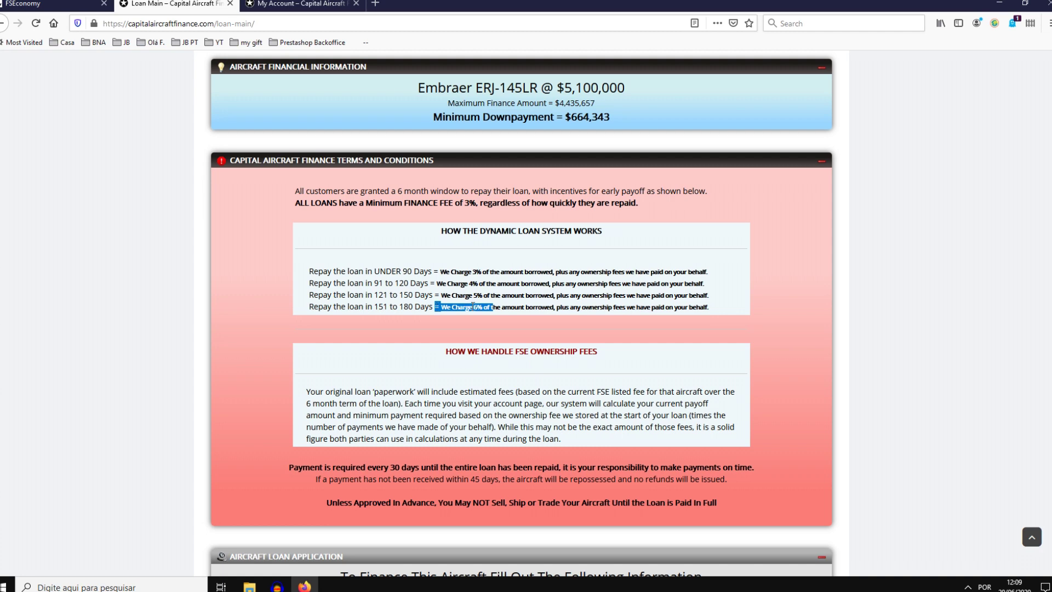
{"action": "left_click_drag", "start_coordinate": [485, 307], "coordinate": [468, 307]}
{"action": "left_click_drag", "start_coordinate": [359, 295], "coordinate": [414, 296]}
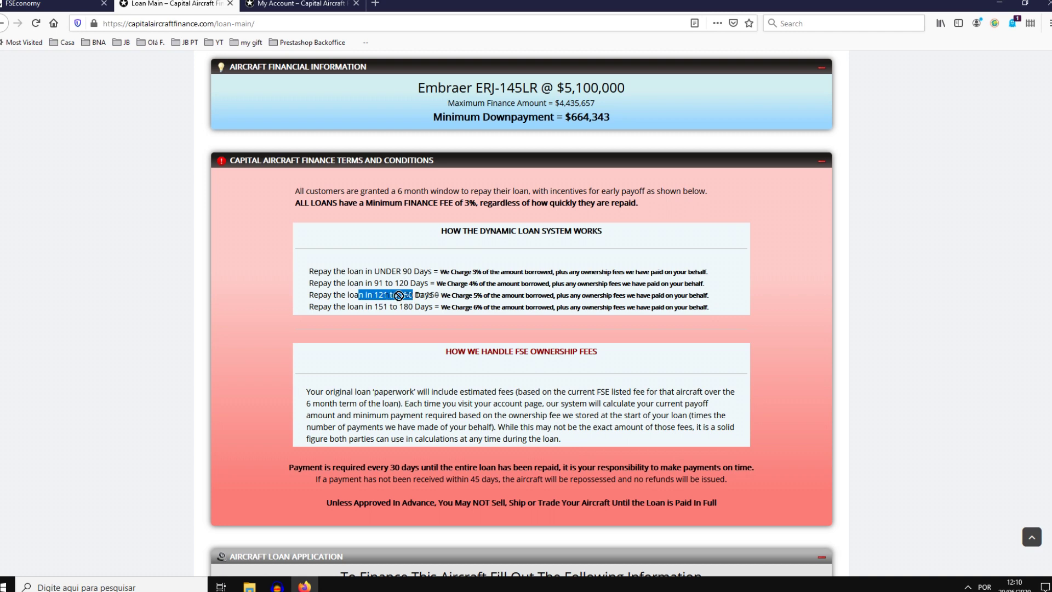
{"action": "left_click_drag", "start_coordinate": [425, 296], "coordinate": [386, 295]}
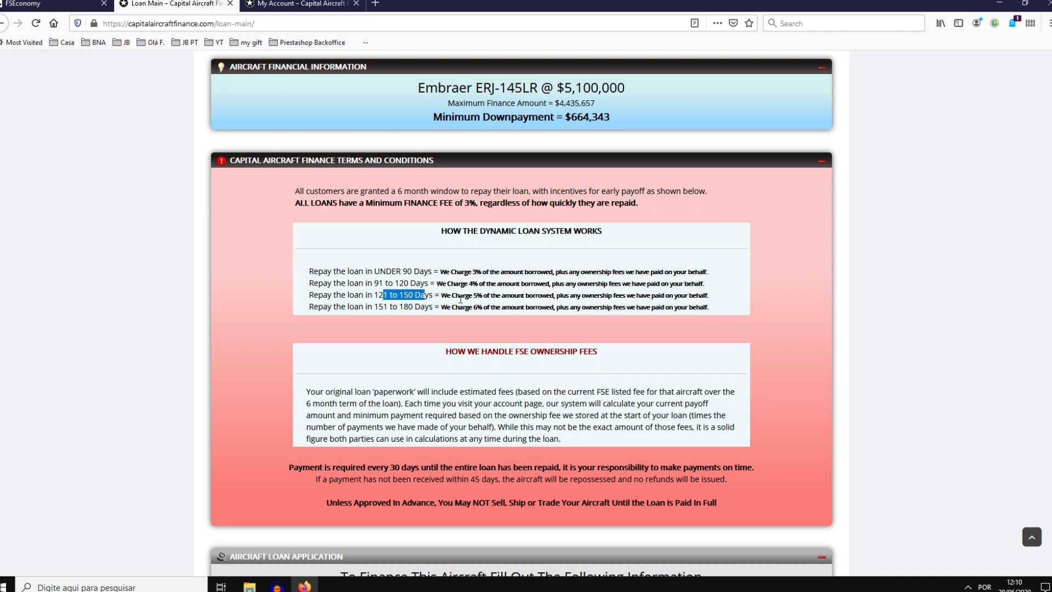
{"action": "left_click_drag", "start_coordinate": [483, 295], "coordinate": [391, 271]}
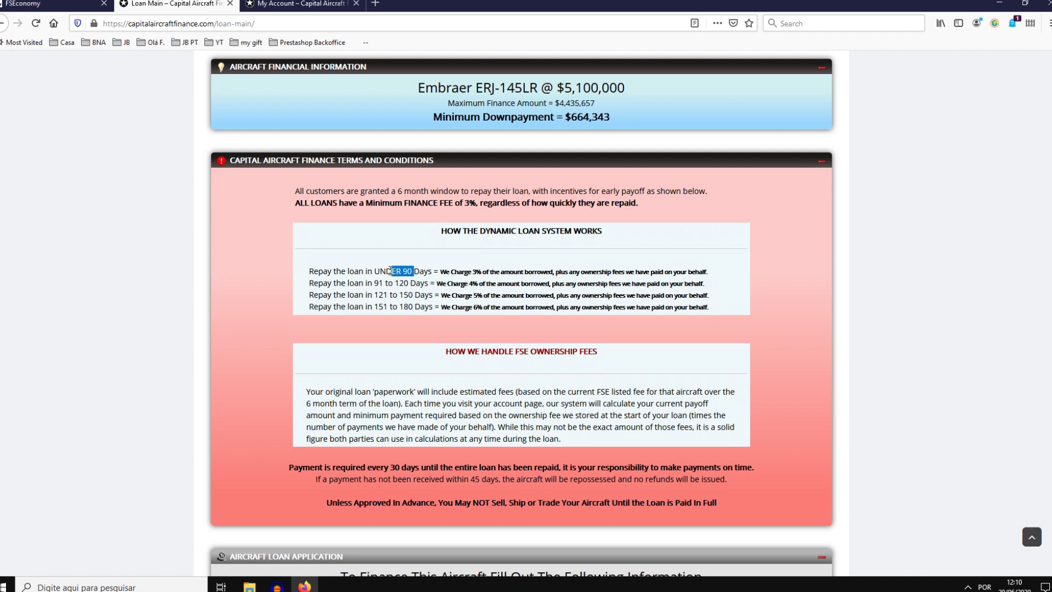
{"action": "left_click_drag", "start_coordinate": [482, 275], "coordinate": [458, 271]}
{"action": "scroll", "coordinate": [475, 255], "scroll_direction": "down", "scroll_amount": 2}
Step: Highlight the FSE Name and Lease Aircraft To Group labels on the loan application
{"action": "scroll", "coordinate": [474, 251], "scroll_direction": "down", "scroll_amount": 5}
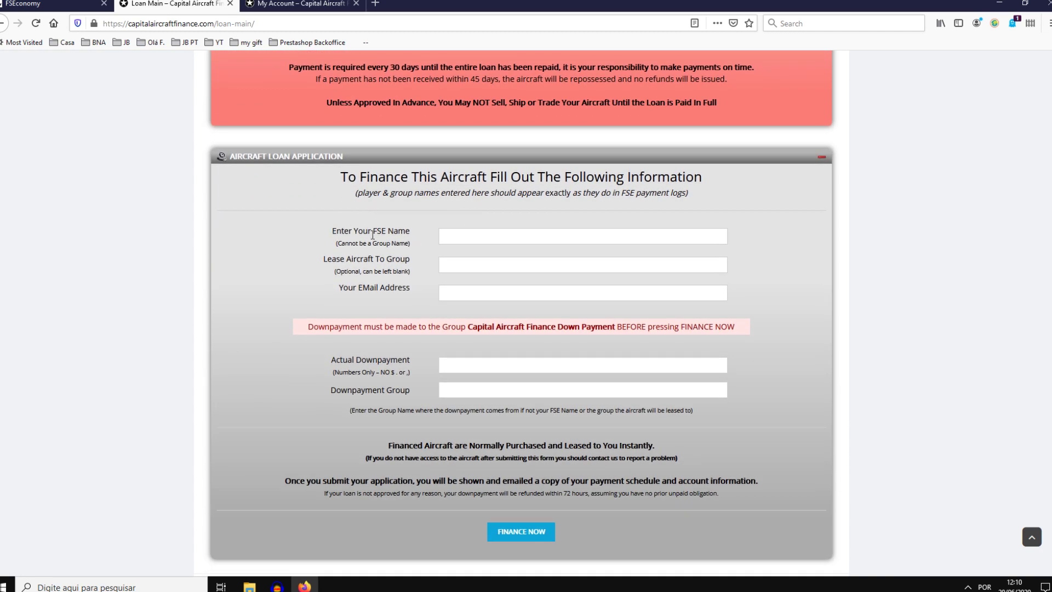
{"action": "left_click_drag", "start_coordinate": [358, 231], "coordinate": [409, 232]}
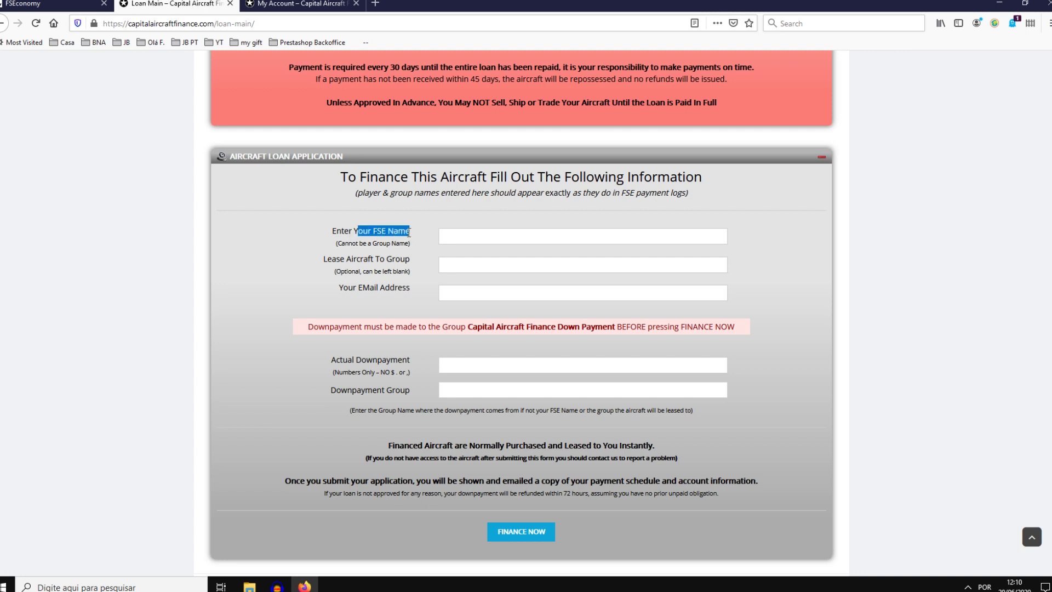
{"action": "left_click", "coordinate": [457, 235]}
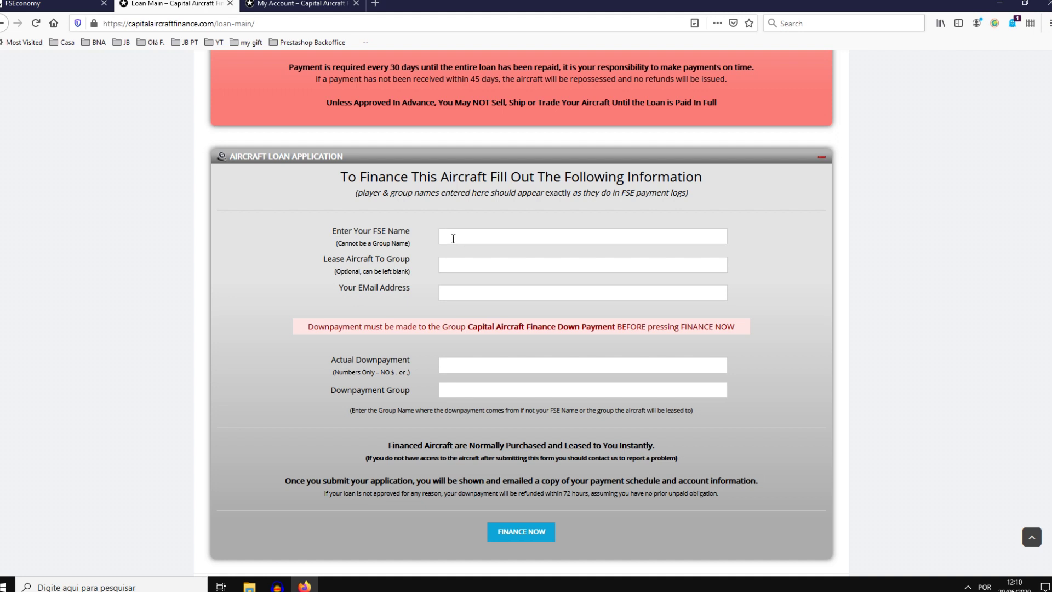
{"action": "left_click_drag", "start_coordinate": [336, 259], "coordinate": [407, 258]}
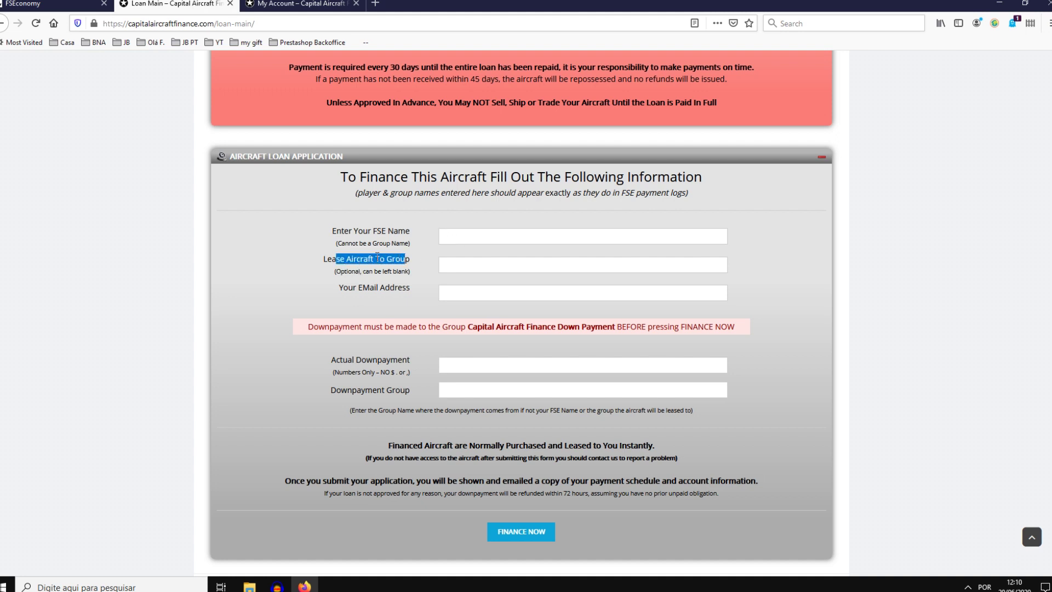
{"action": "left_click", "coordinate": [462, 262]}
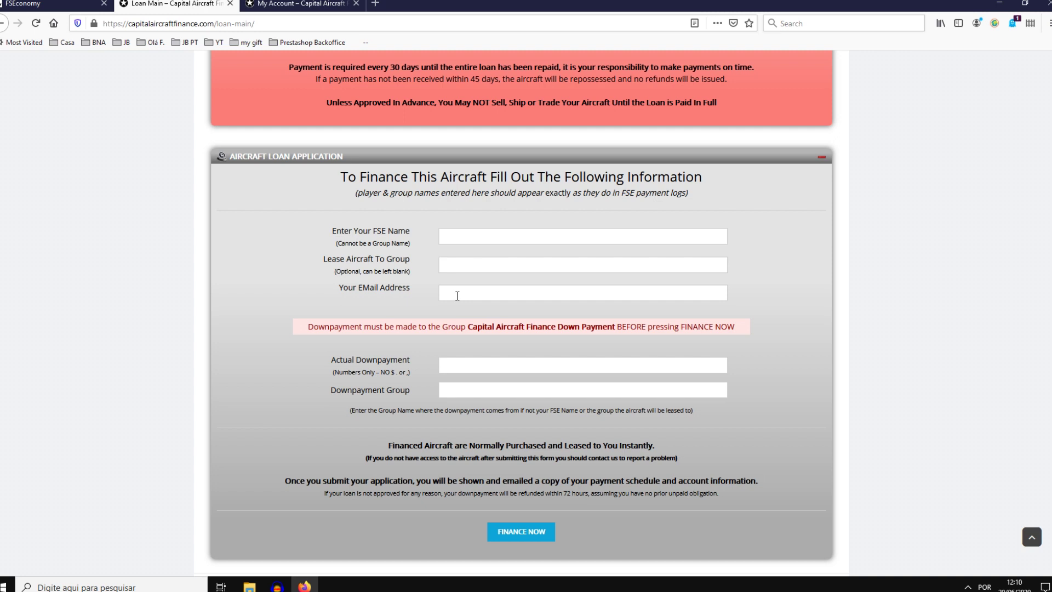
Step: Highlight the Actual Downpayment label and its note
{"action": "scroll", "coordinate": [426, 288], "scroll_direction": "down", "scroll_amount": 2}
{"action": "left_click_drag", "start_coordinate": [331, 286], "coordinate": [397, 300]}
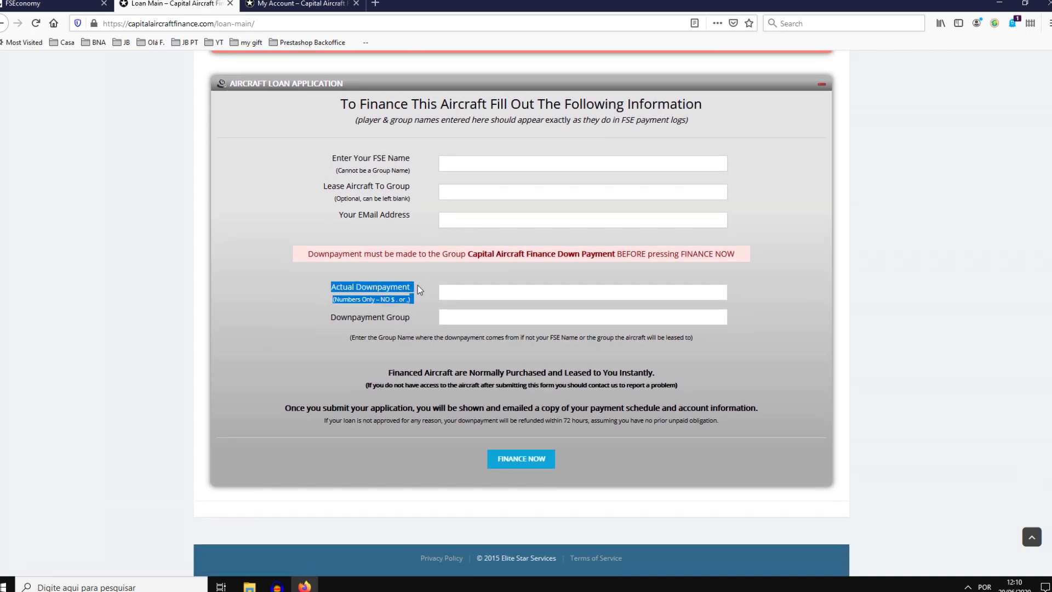
{"action": "left_click", "coordinate": [418, 287]}
{"action": "left_click_drag", "start_coordinate": [352, 285], "coordinate": [413, 294]}
Step: Review the loan application and highlight the note about the emailed copy
{"action": "scroll", "coordinate": [430, 296], "scroll_direction": "up", "scroll_amount": 8}
{"action": "scroll", "coordinate": [430, 296], "scroll_direction": "up", "scroll_amount": 3}
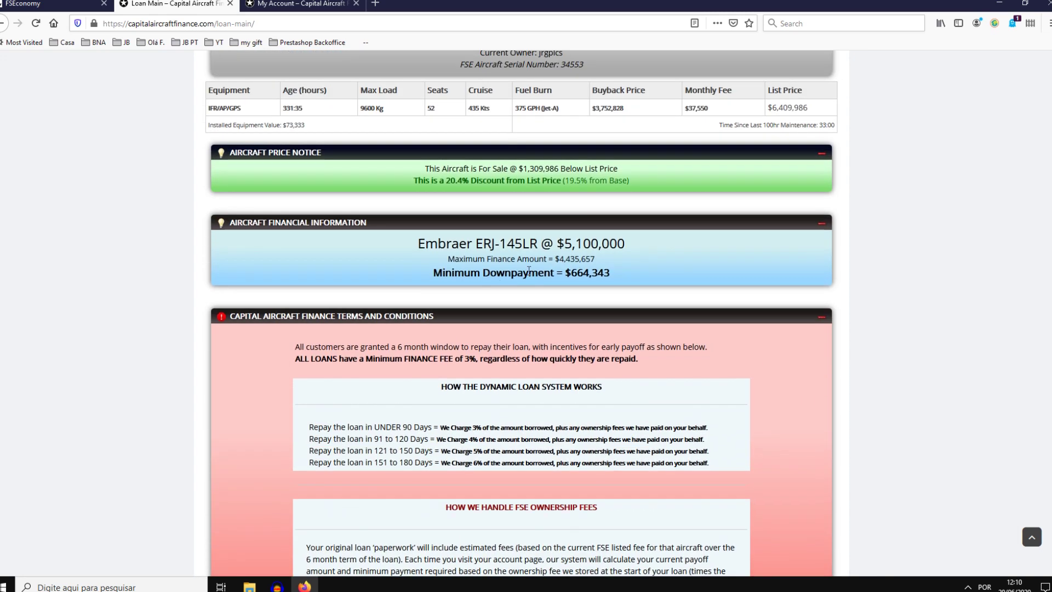
{"action": "left_click_drag", "start_coordinate": [592, 273], "coordinate": [563, 272]}
{"action": "scroll", "coordinate": [566, 277], "scroll_direction": "down", "scroll_amount": 10}
{"action": "scroll", "coordinate": [468, 436], "scroll_direction": "down", "scroll_amount": 2}
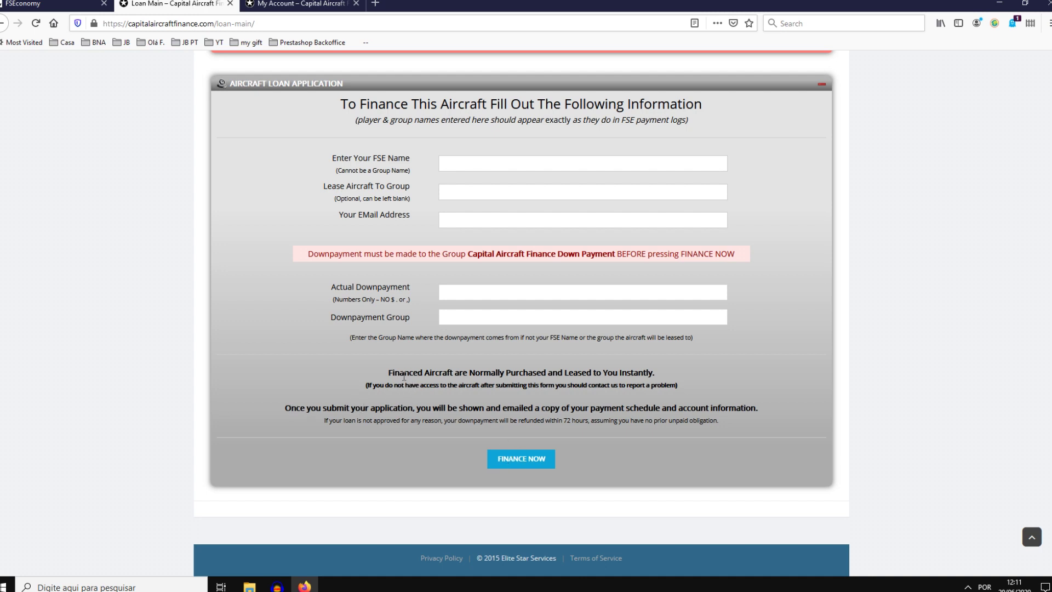
{"action": "left_click_drag", "start_coordinate": [501, 407], "coordinate": [562, 408]}
Step: Highlight the down payment requirement and the Capital Aircraft Finance Down Payment group, then return to FSEconomy
{"action": "left_click_drag", "start_coordinate": [360, 255], "coordinate": [503, 255]}
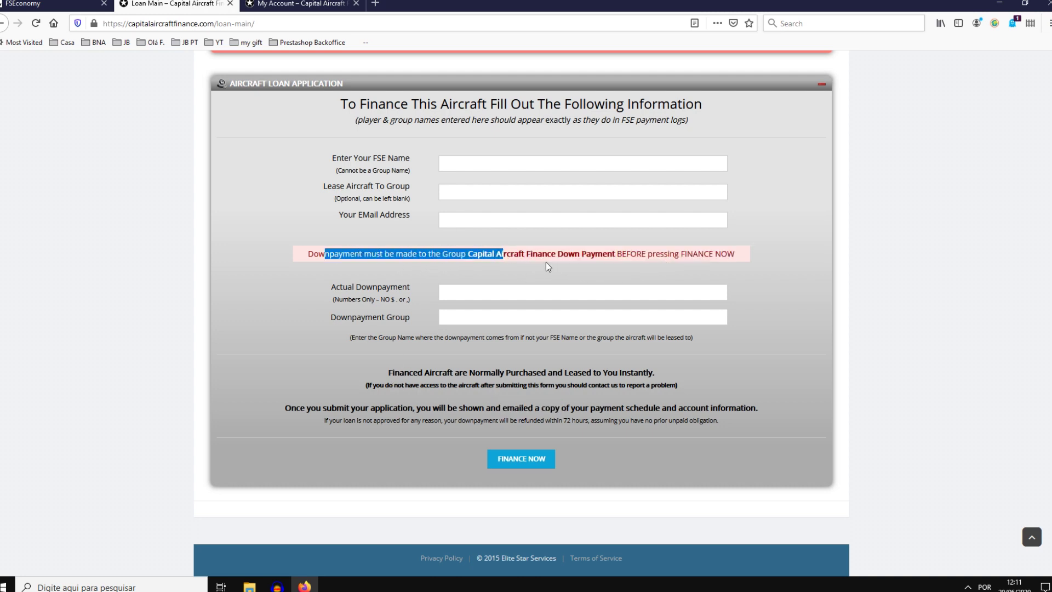
{"action": "left_click", "coordinate": [501, 261]}
{"action": "left_click_drag", "start_coordinate": [318, 255], "coordinate": [380, 255]}
{"action": "left_click_drag", "start_coordinate": [469, 256], "coordinate": [617, 255]}
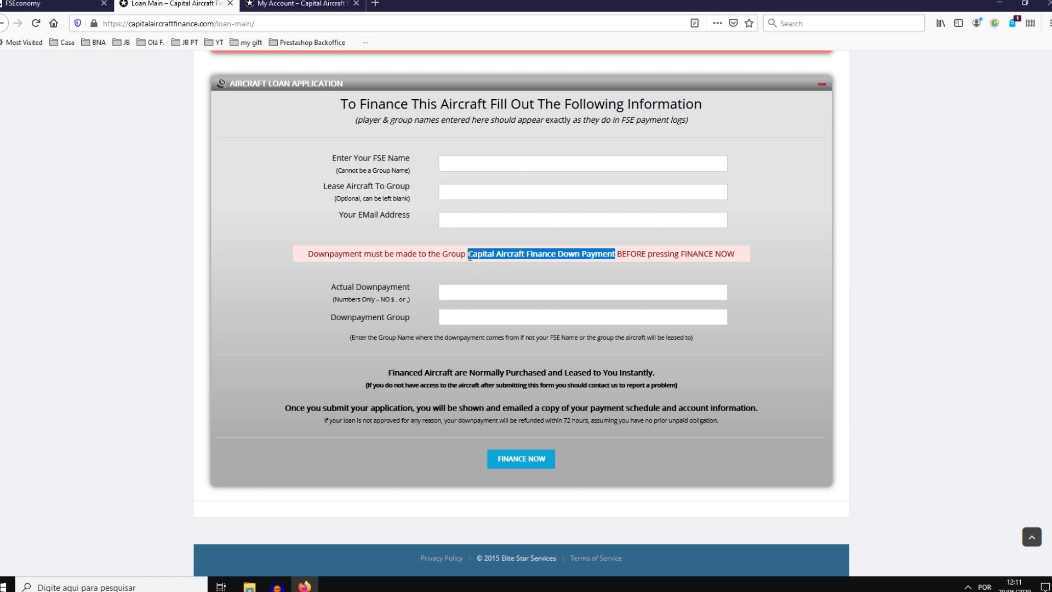
{"action": "left_click", "coordinate": [55, 5]}
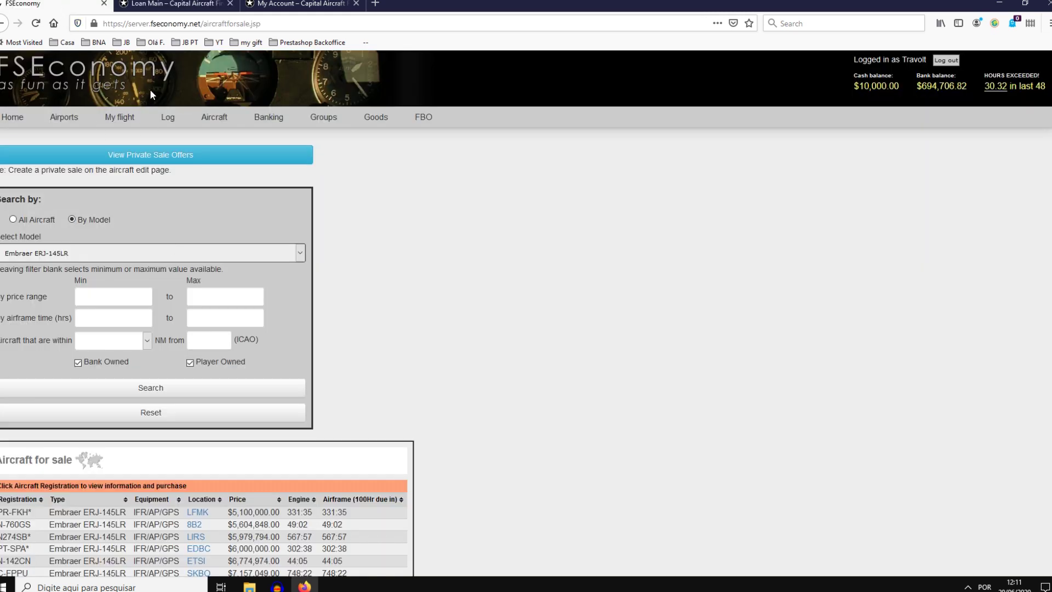
Step: Review FSEconomy's bank accounts summary and cash transfer source field, then go back to the loan application
{"action": "left_click", "coordinate": [279, 118]}
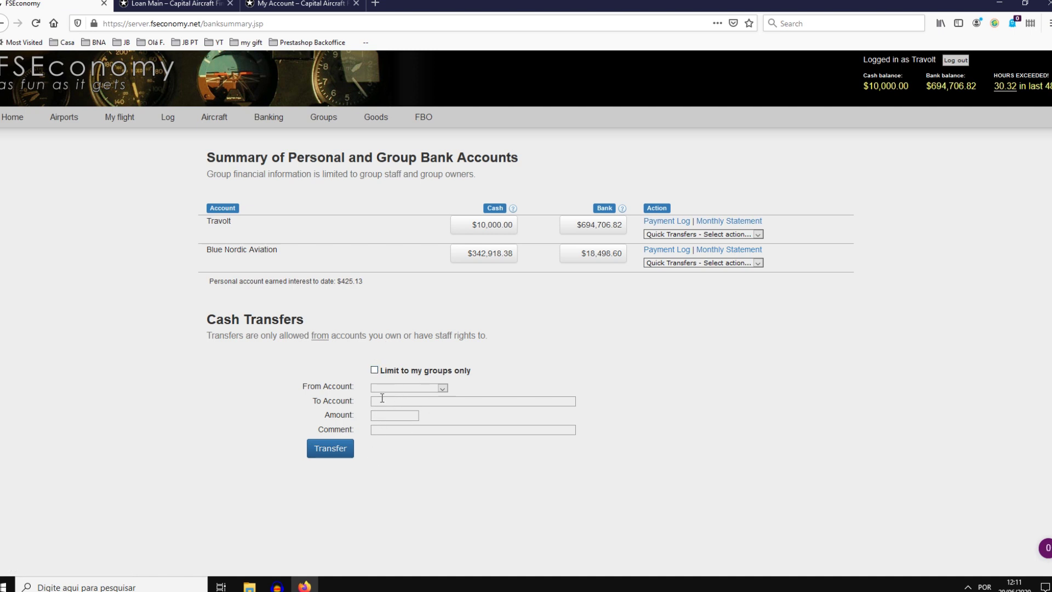
{"action": "left_click_drag", "start_coordinate": [310, 387], "coordinate": [356, 402]}
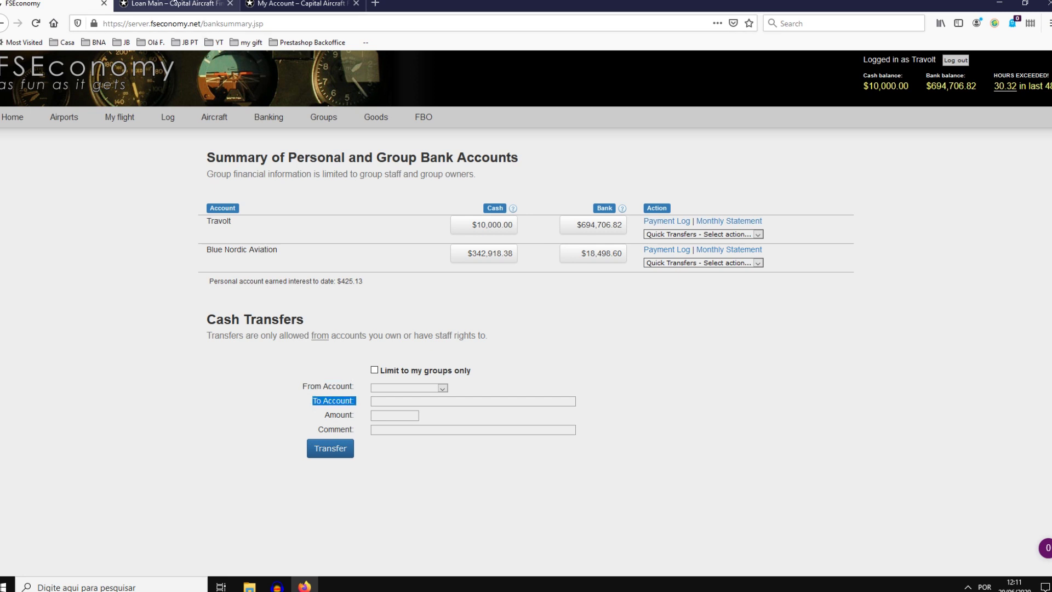
{"action": "left_click", "coordinate": [162, 2]}
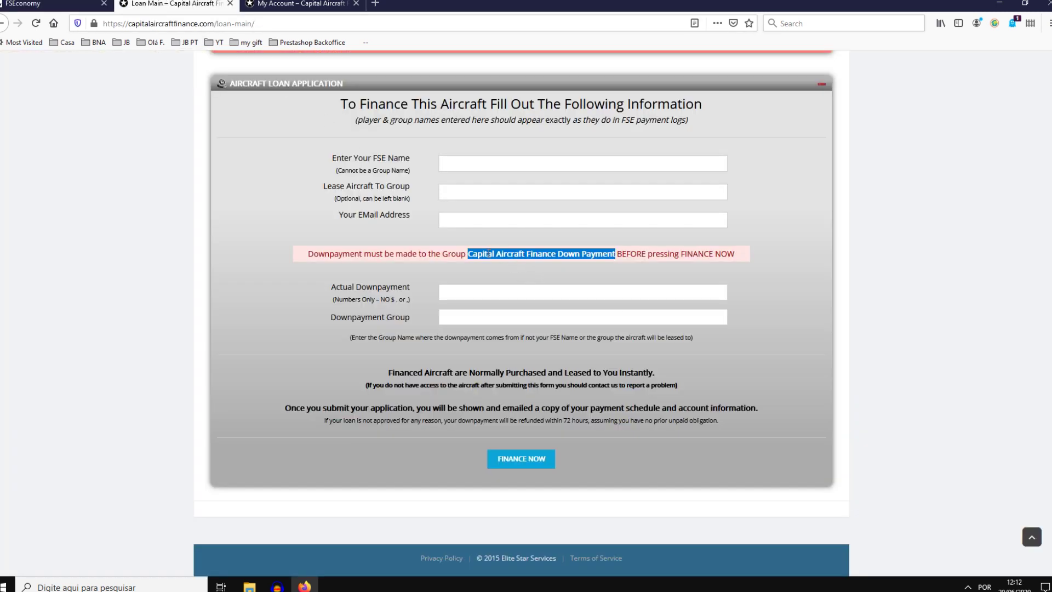
{"action": "key", "text": "ctrl+Page_Up"}
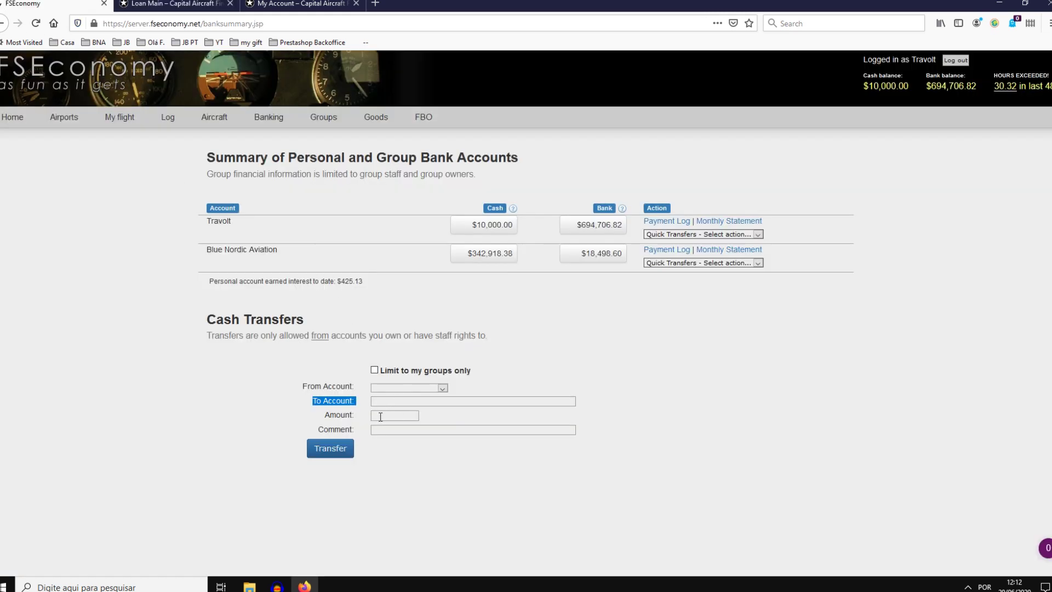
{"action": "left_click", "coordinate": [171, 3]}
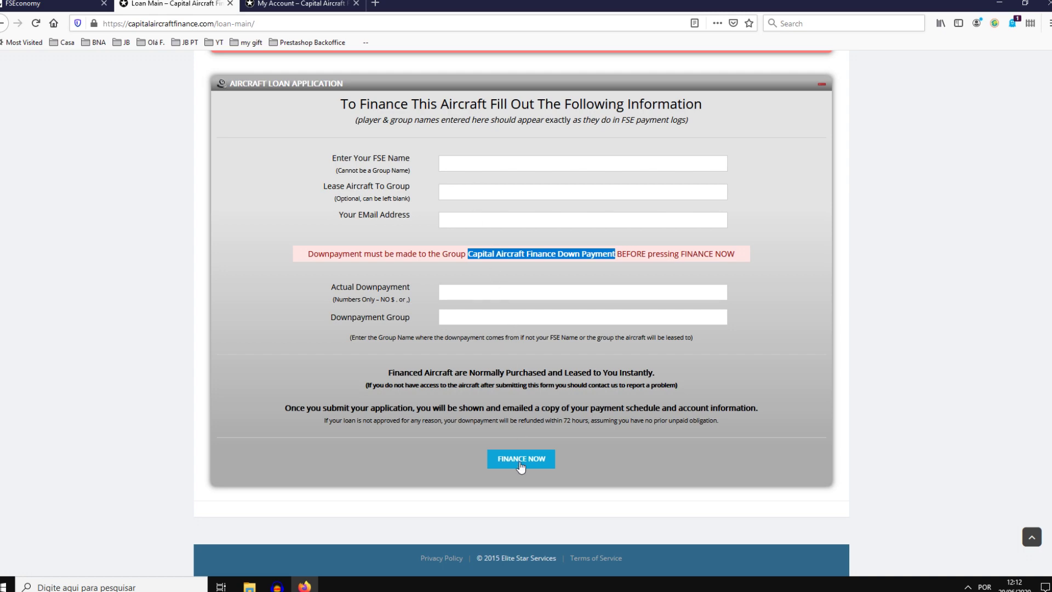
Step: Enter the saved account access code on the My Account page and submit it to view the account
{"action": "scroll", "coordinate": [321, 274], "scroll_direction": "up", "scroll_amount": 5}
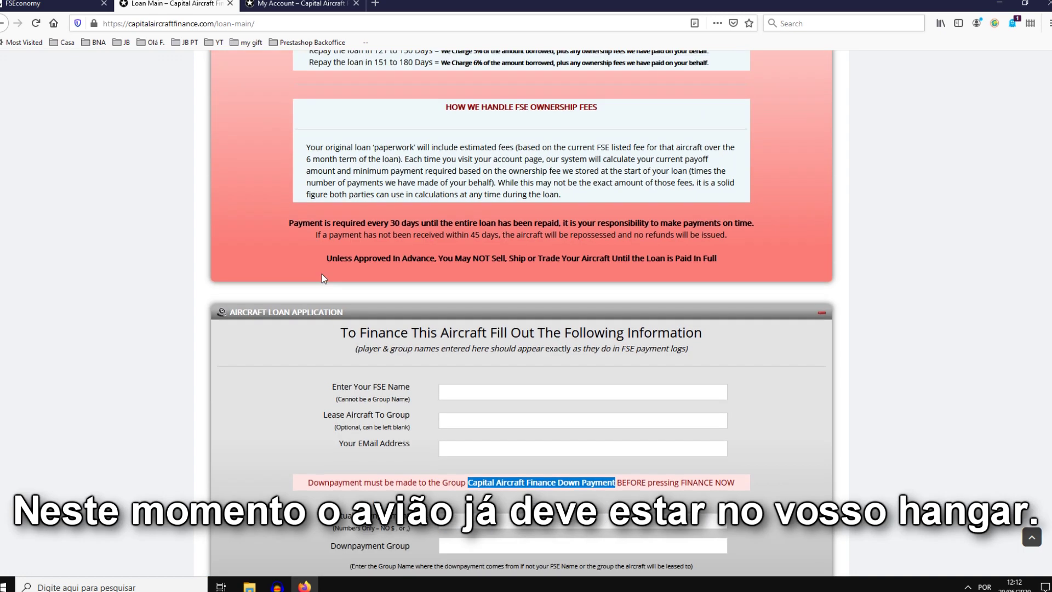
{"action": "scroll", "coordinate": [324, 279], "scroll_direction": "up", "scroll_amount": 5}
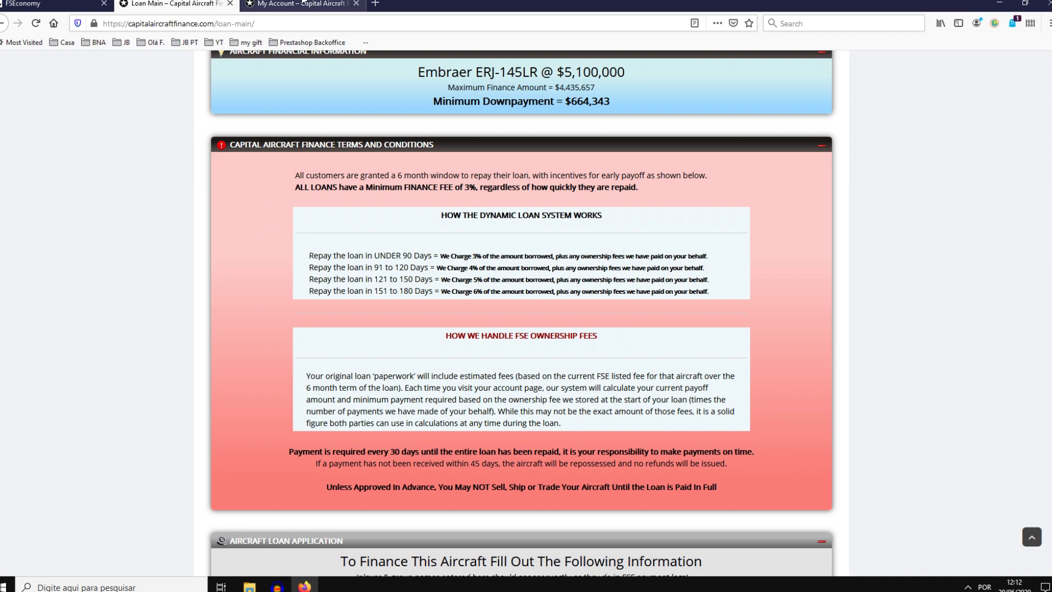
{"action": "left_click", "coordinate": [287, 4]}
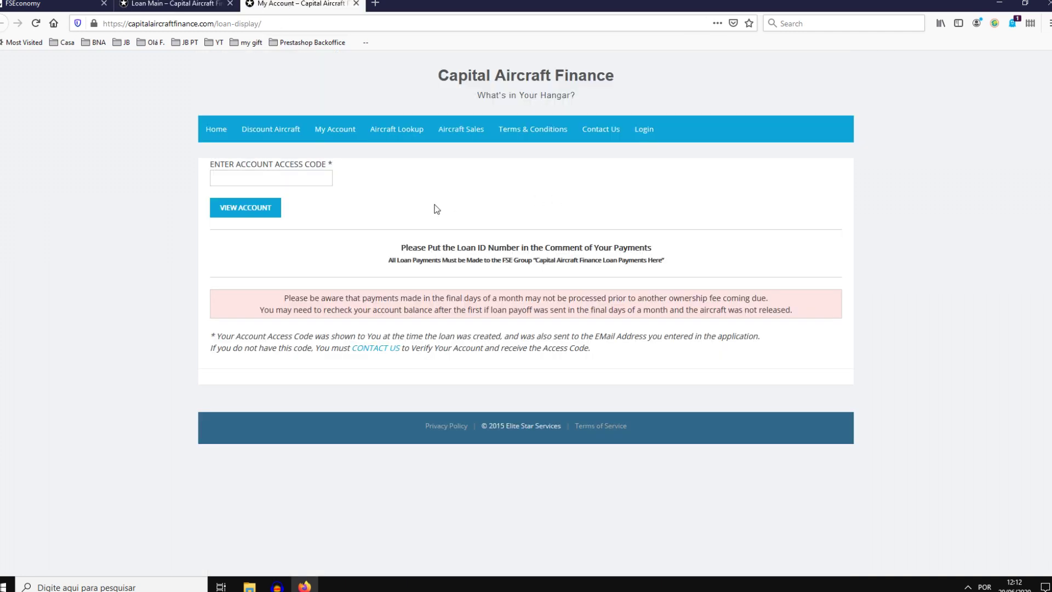
{"action": "left_click_drag", "start_coordinate": [276, 163], "coordinate": [311, 165]}
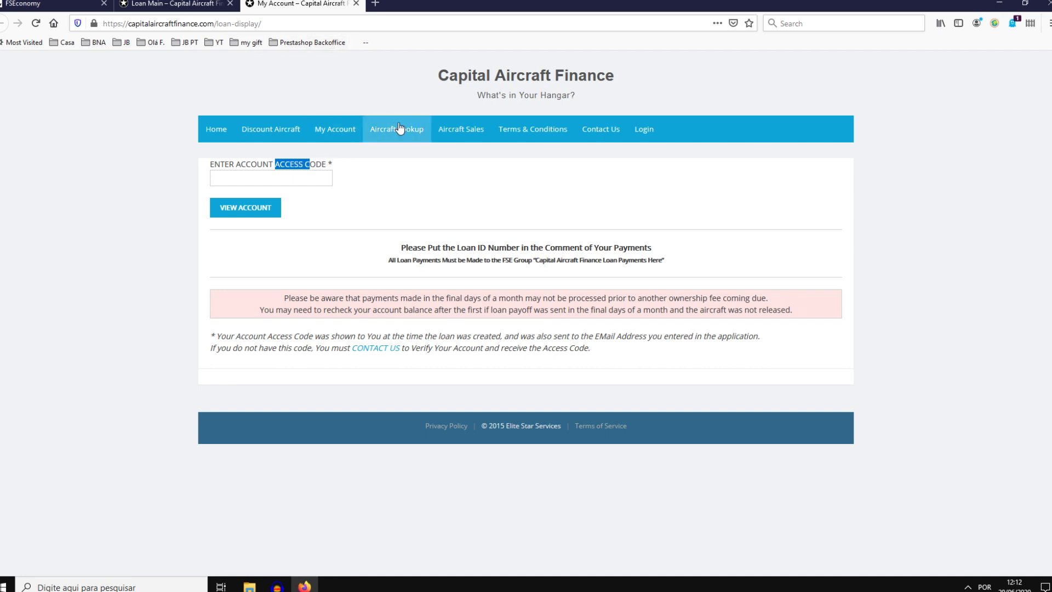
{"action": "left_click", "coordinate": [326, 177]}
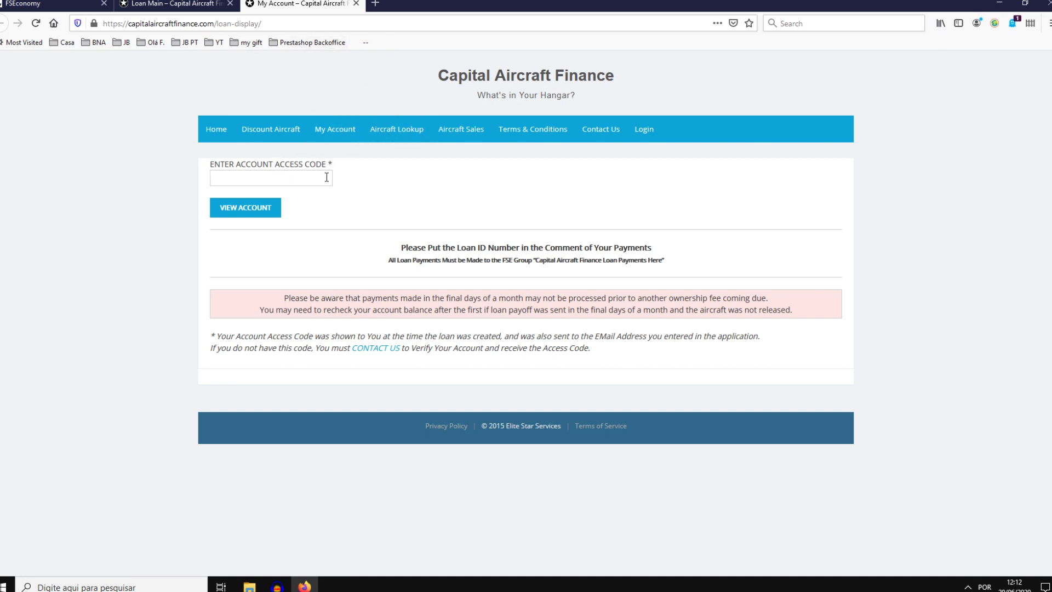
{"action": "left_click", "coordinate": [293, 226]}
{"action": "left_click", "coordinate": [255, 212]}
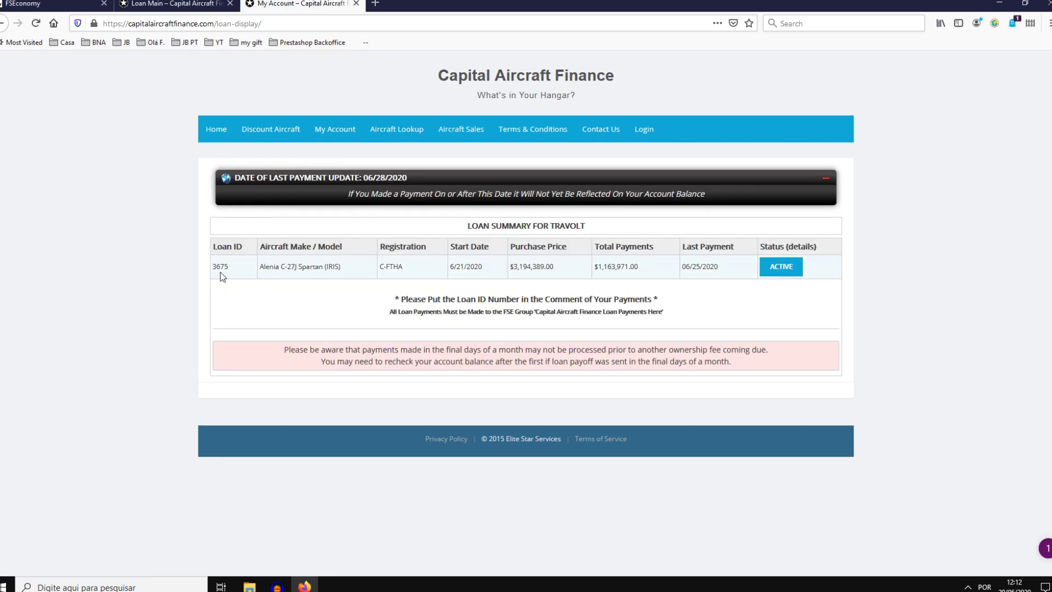
Step: Point out the Alenia C-27J Spartan loan's model, $3,194,389.00 purchase price, payments made and last payment date
{"action": "left_click_drag", "start_coordinate": [267, 266], "coordinate": [320, 265]}
{"action": "left_click_drag", "start_coordinate": [515, 267], "coordinate": [556, 268]}
{"action": "left_click_drag", "start_coordinate": [598, 269], "coordinate": [621, 268]}
{"action": "left_click_drag", "start_coordinate": [686, 274], "coordinate": [763, 280]}
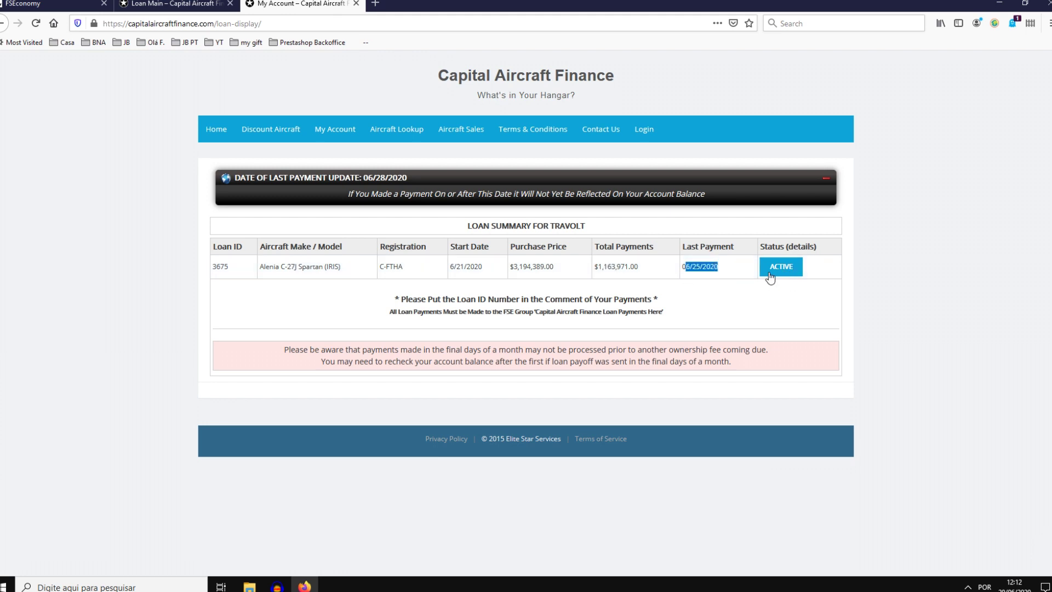
Step: Open the active loan's details, note the current payoff amount, and open its payment history
{"action": "left_click", "coordinate": [782, 268]}
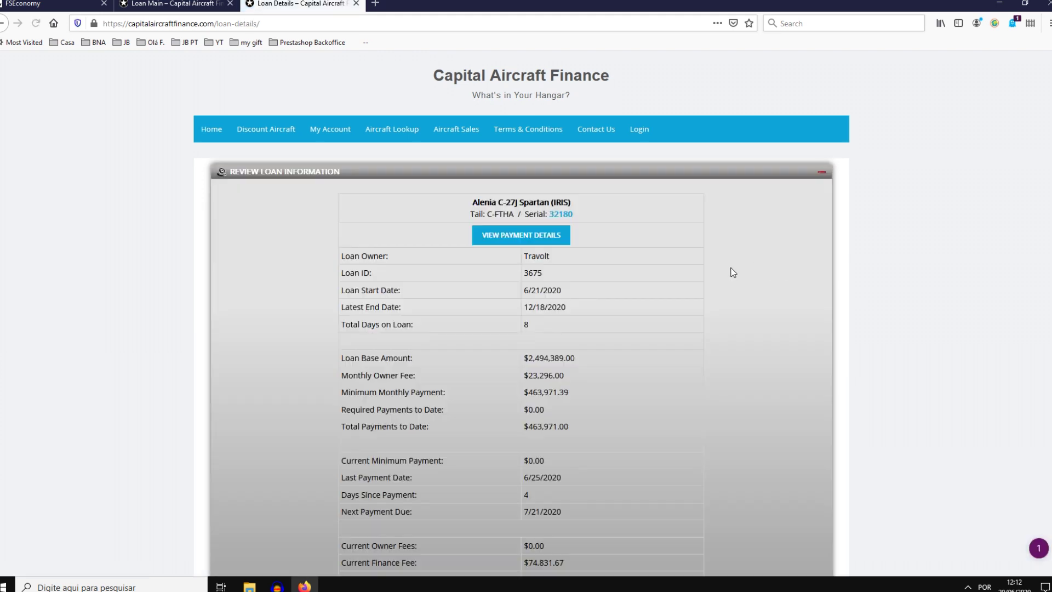
{"action": "scroll", "coordinate": [617, 298], "scroll_direction": "down", "scroll_amount": 3}
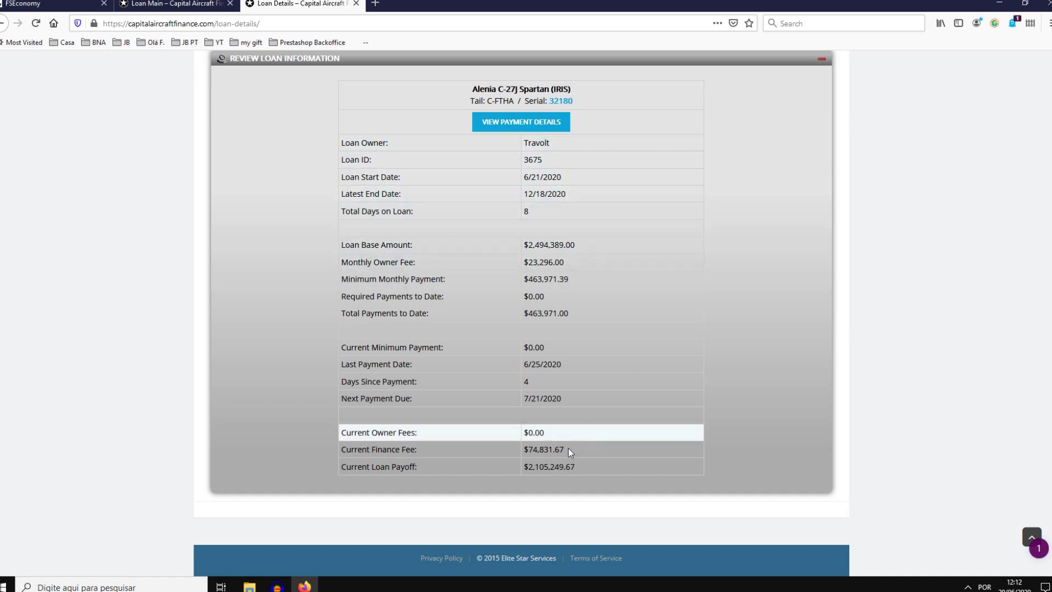
{"action": "left_click_drag", "start_coordinate": [580, 475], "coordinate": [511, 472]}
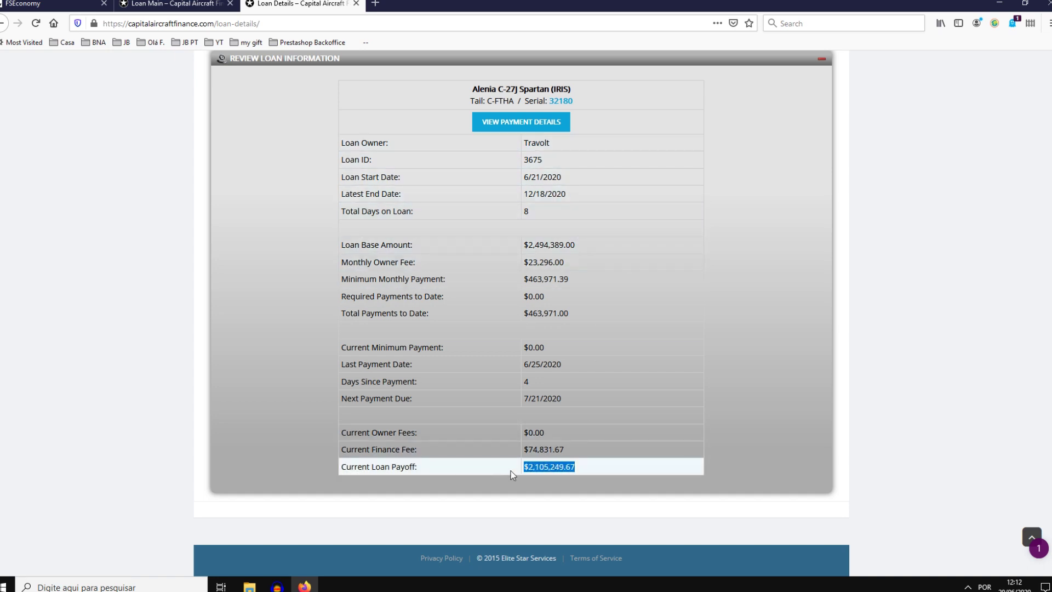
{"action": "scroll", "coordinate": [488, 351], "scroll_direction": "up", "scroll_amount": 3}
{"action": "left_click", "coordinate": [500, 240]}
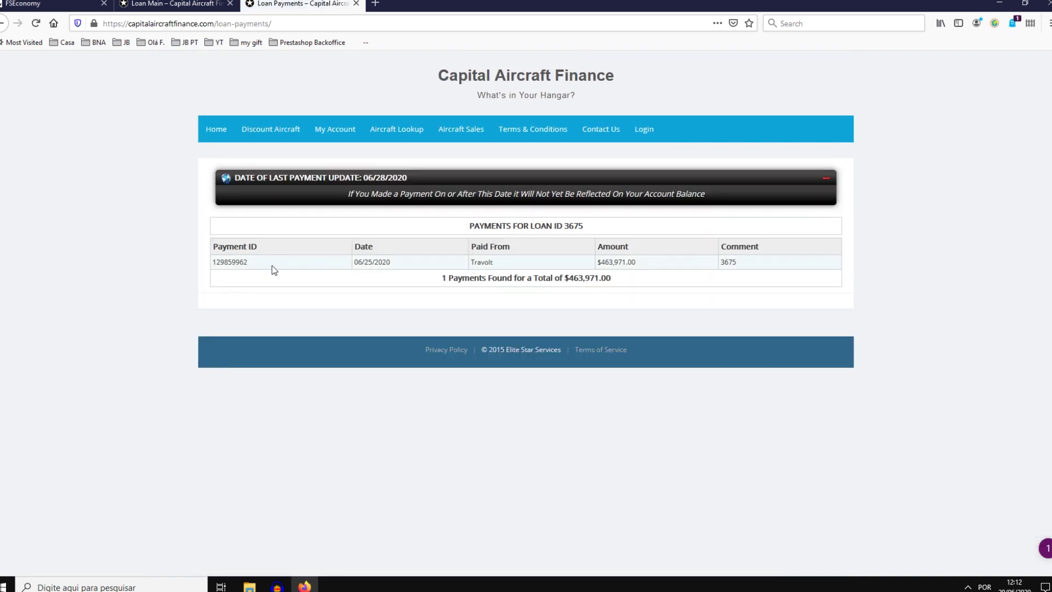
Step: Note the $463,971.00 payment and its loan-ID comment, then return to Loan Details
{"action": "left_click_drag", "start_coordinate": [618, 262], "coordinate": [598, 262]}
{"action": "left_click_drag", "start_coordinate": [740, 262], "coordinate": [722, 265]}
{"action": "left_click", "coordinate": [1, 25]}
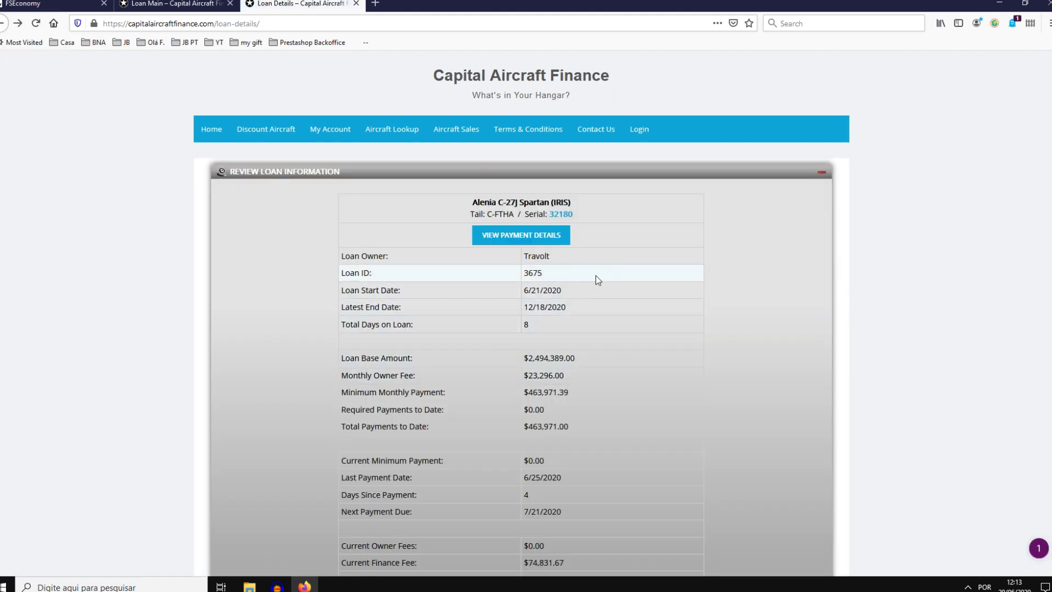
Step: Return to the Embraer ERJ-145LR loan terms and highlight the down payment group name
{"action": "scroll", "coordinate": [619, 317], "scroll_direction": "down", "scroll_amount": 3}
{"action": "scroll", "coordinate": [585, 308], "scroll_direction": "up", "scroll_amount": 3}
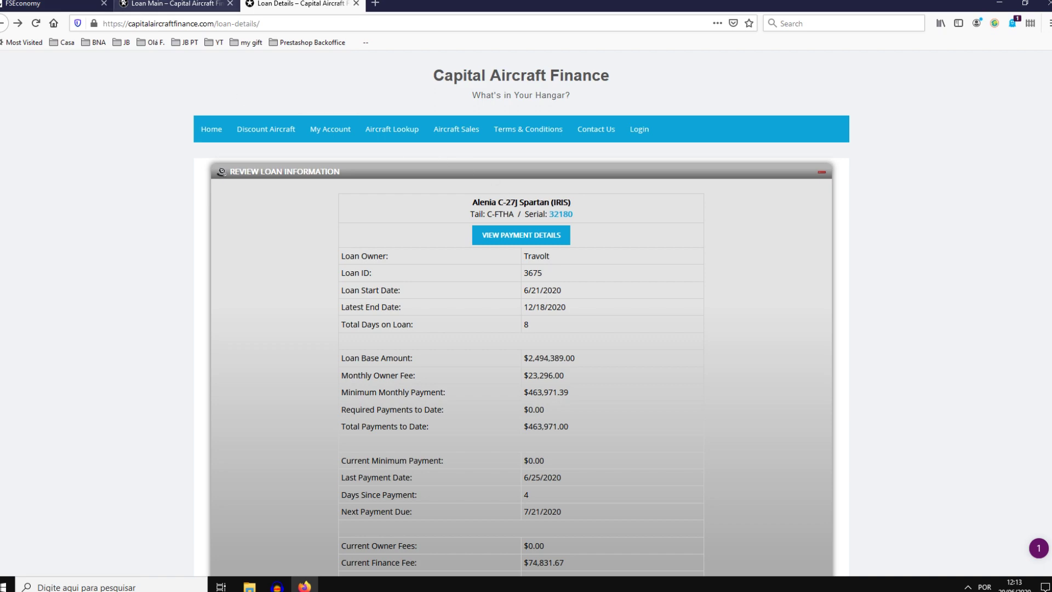
{"action": "key", "text": "ctrl+shift+Tab"}
{"action": "scroll", "coordinate": [579, 332], "scroll_direction": "down", "scroll_amount": 4}
{"action": "double_click", "coordinate": [596, 482]}
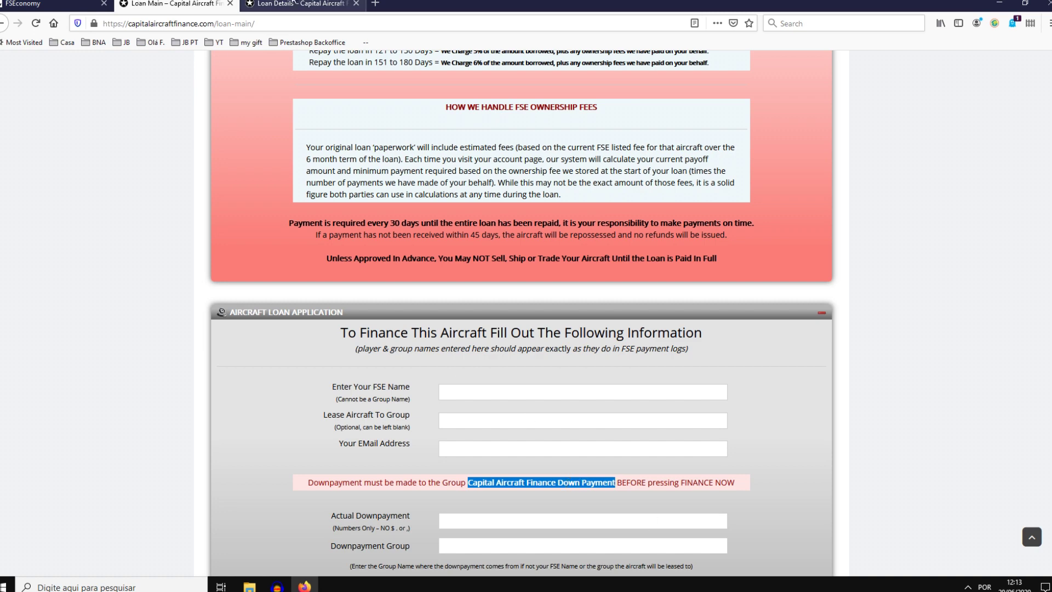
Step: Move across the open tabs to the My Account access-code page
{"action": "left_click", "coordinate": [297, 4]}
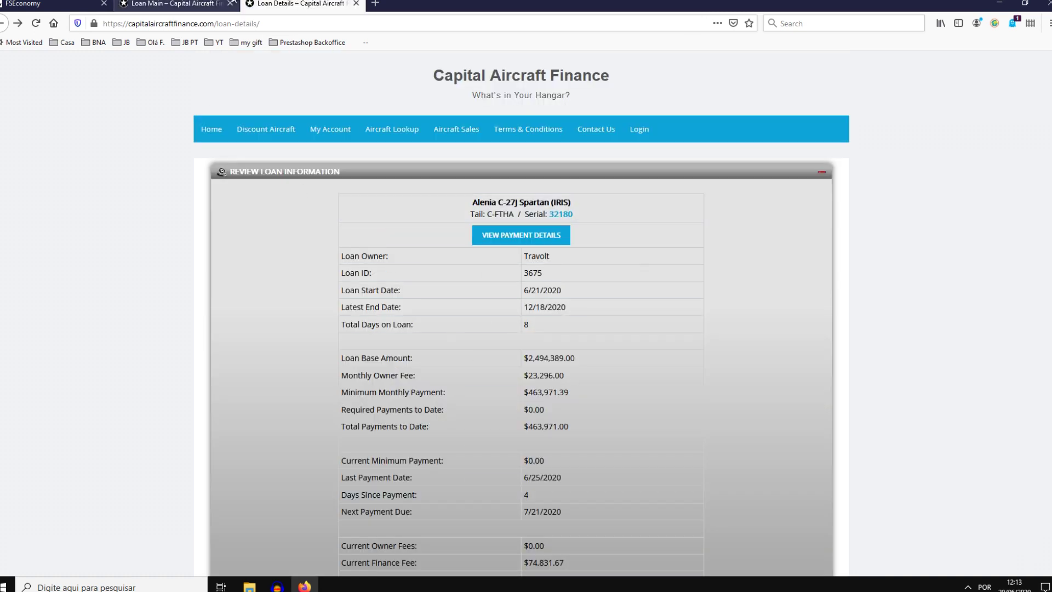
{"action": "left_click", "coordinate": [173, 4]}
{"action": "scroll", "coordinate": [438, 215], "scroll_direction": "up", "scroll_amount": 4}
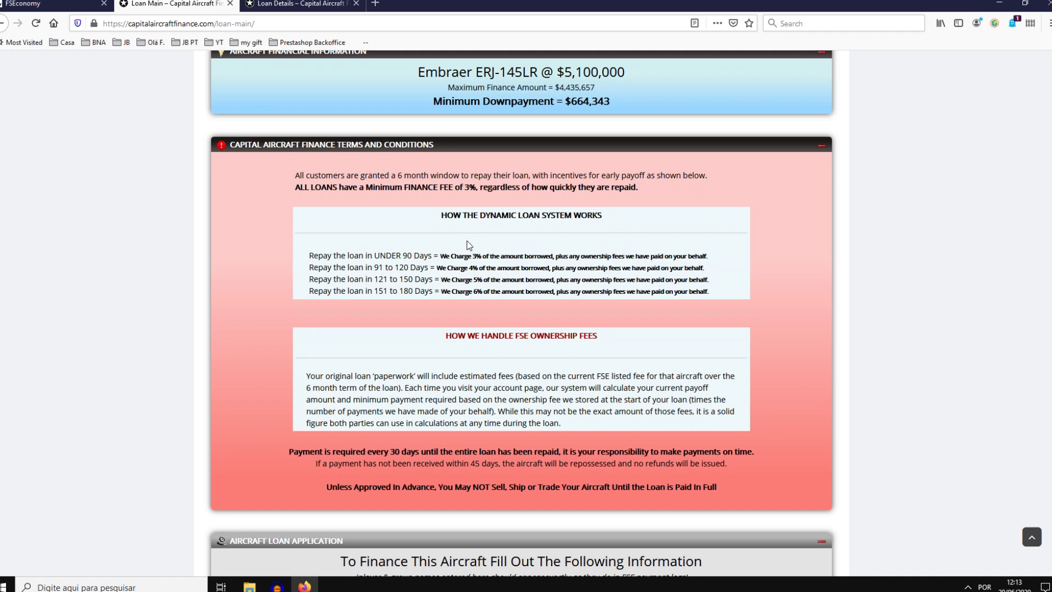
{"action": "key", "text": "ctrl+Tab"}
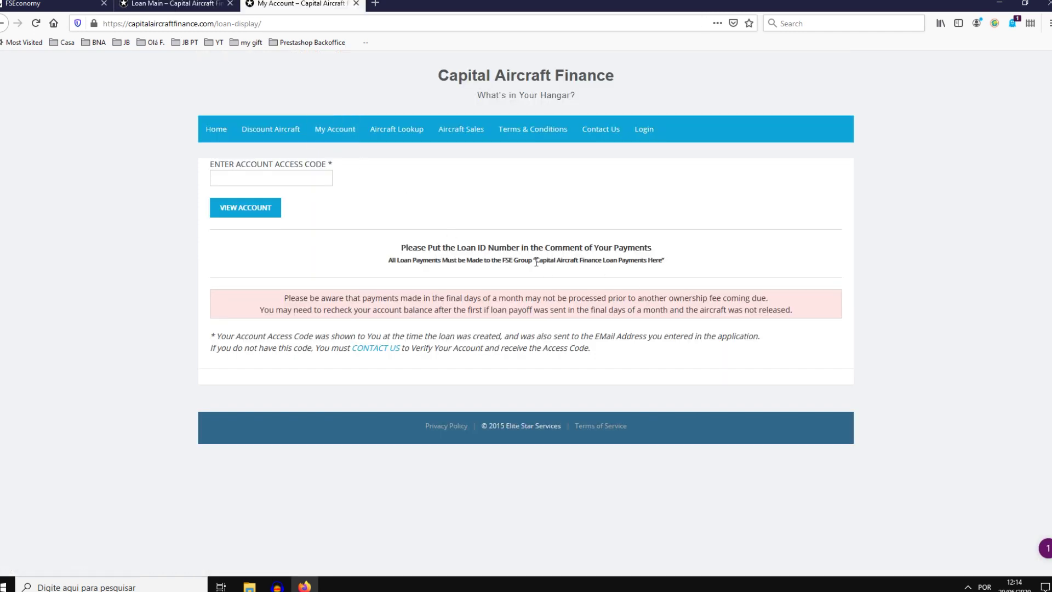
Step: Fill in the saved account access code and view the Alenia C-27J Spartan loan summary
{"action": "left_click_drag", "start_coordinate": [536, 260], "coordinate": [665, 262]}
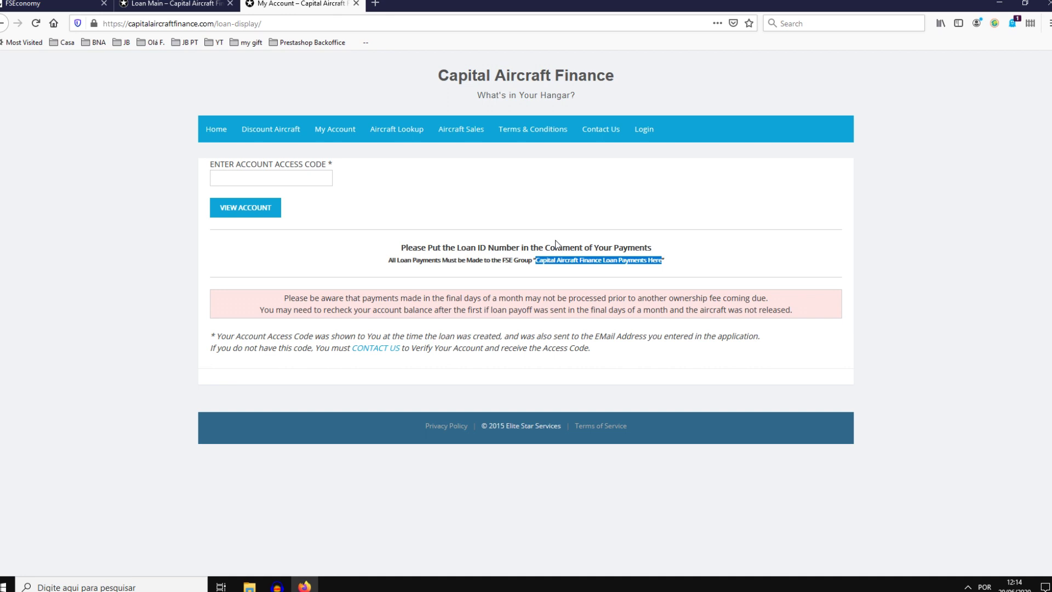
{"action": "left_click", "coordinate": [261, 181]}
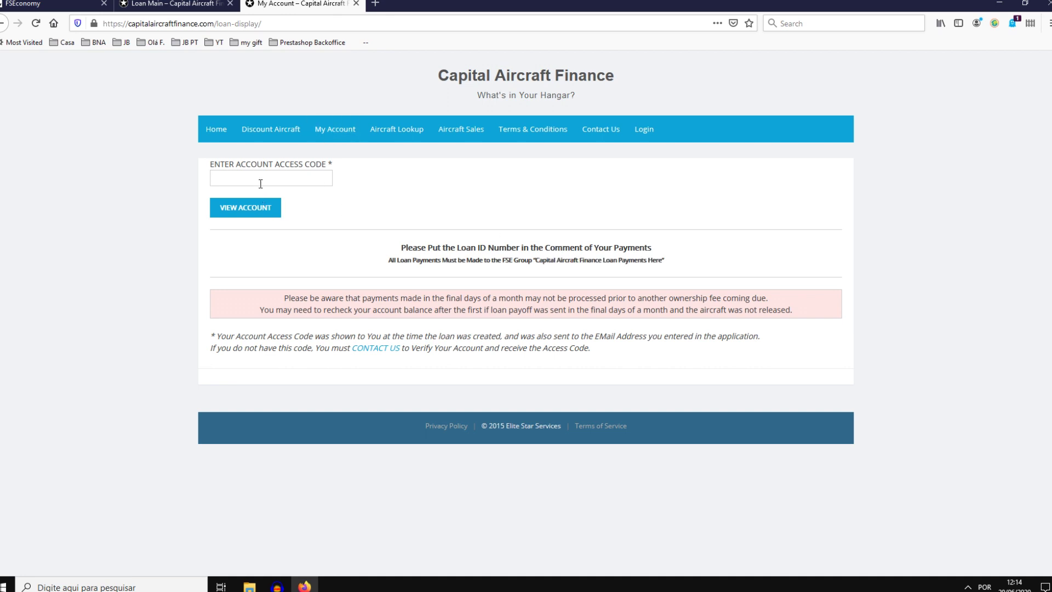
{"action": "left_click", "coordinate": [258, 190]}
{"action": "left_click", "coordinate": [259, 206]}
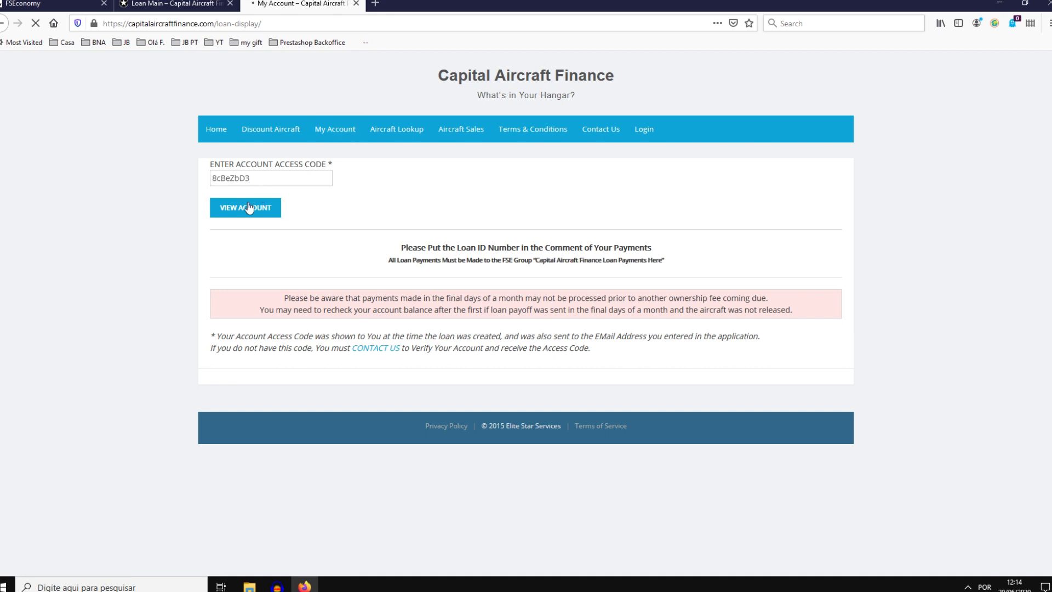